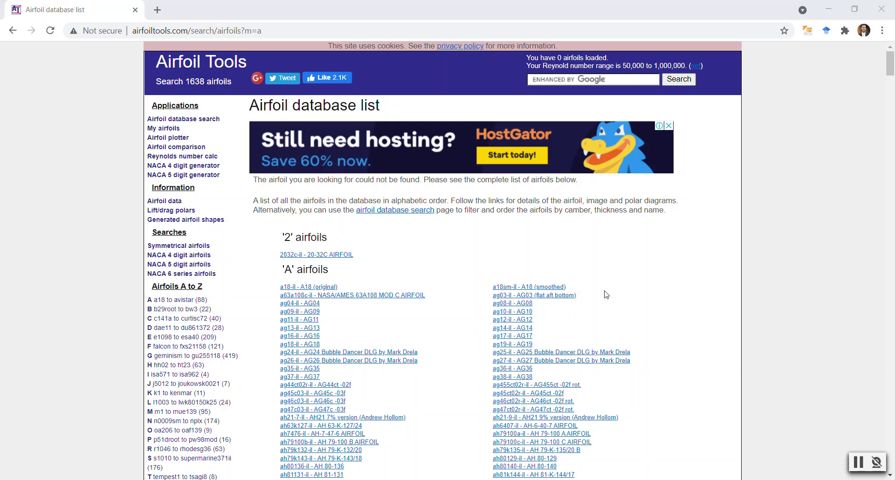
Step: Search the airfoil database list for NREL and open the details page of NREL's S807 airfoil
key(ctrl+l)
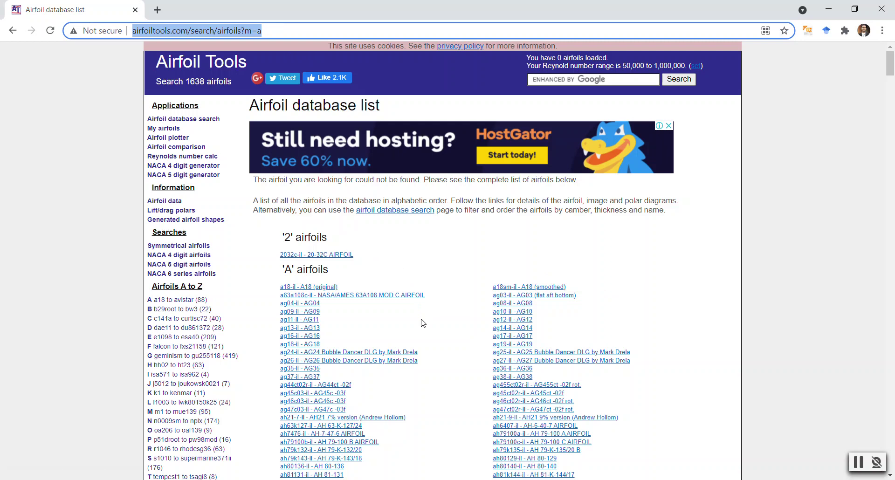
key(ctrl+f)
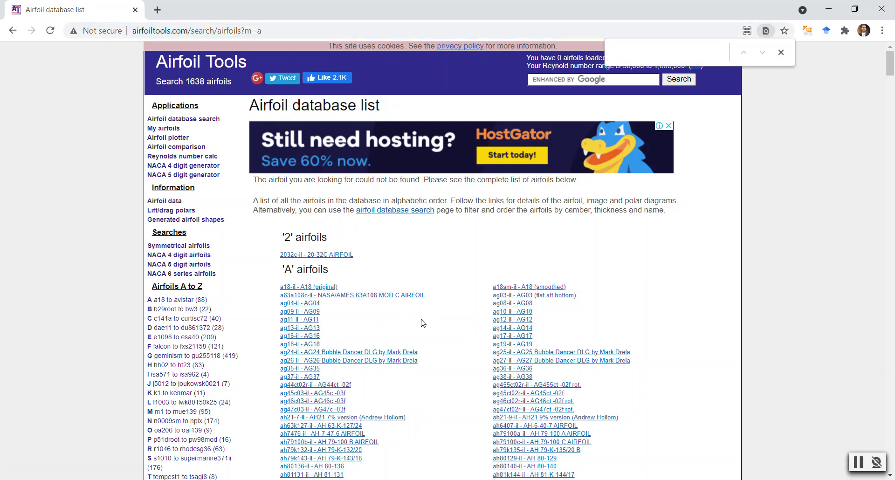
text(SERI)
key(BackSpace)
key(BackSpace)
key(BackSpace)
text(NREL)
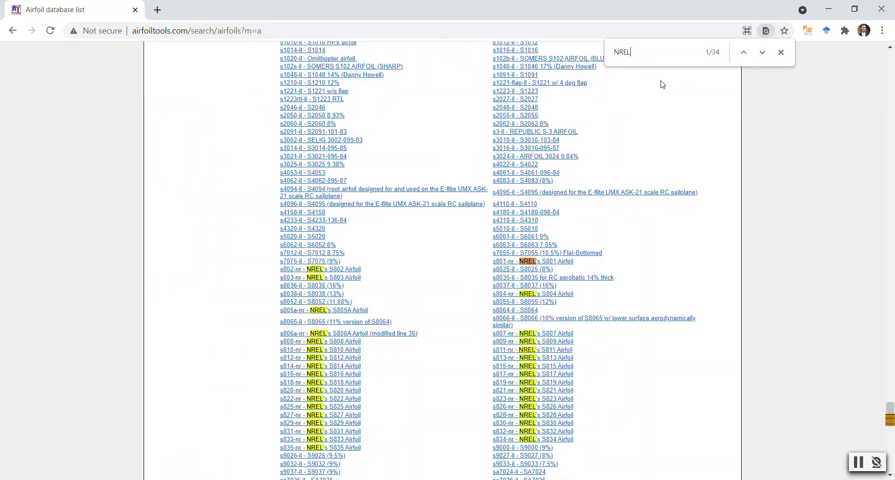
scroll(536, 311, down, 4)
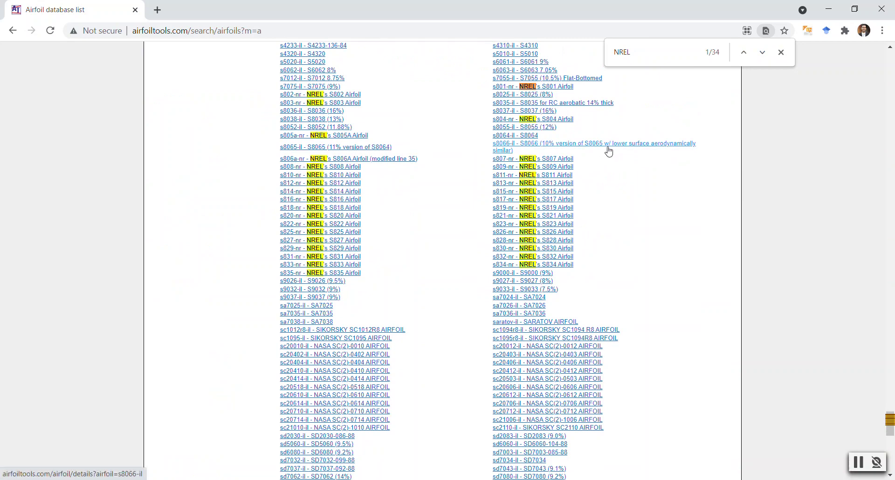
click(532, 162)
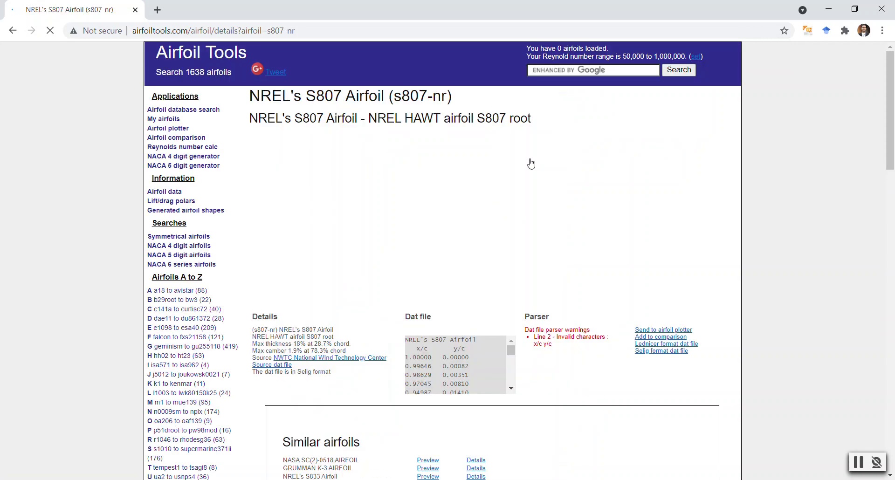
Step: Copy all the S807 coordinates from the Dat file box, through its last row
scroll(451, 228, down, 1)
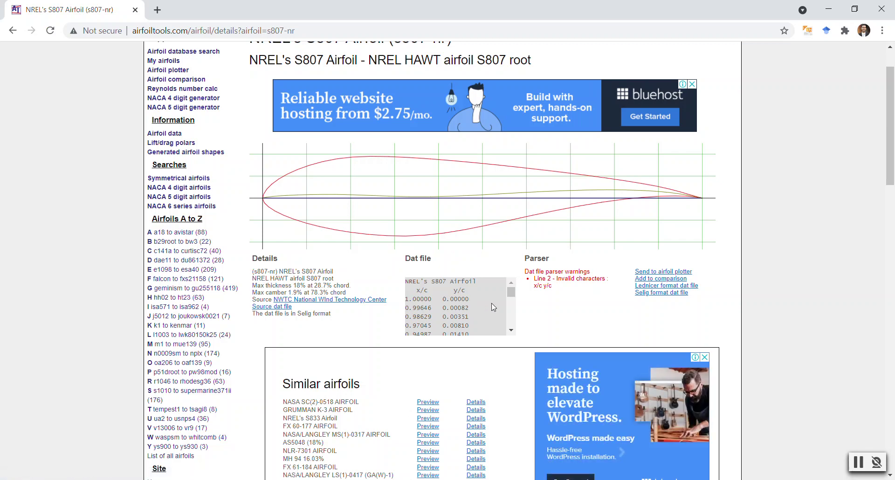
scroll(468, 300, down, 3)
scroll(461, 300, up, 3)
drag(406, 282, 493, 376)
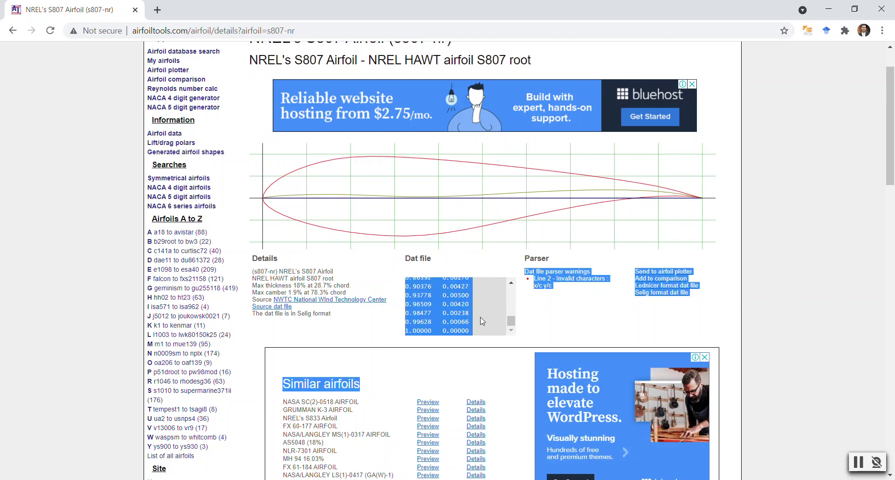
right_click(447, 302)
click(474, 313)
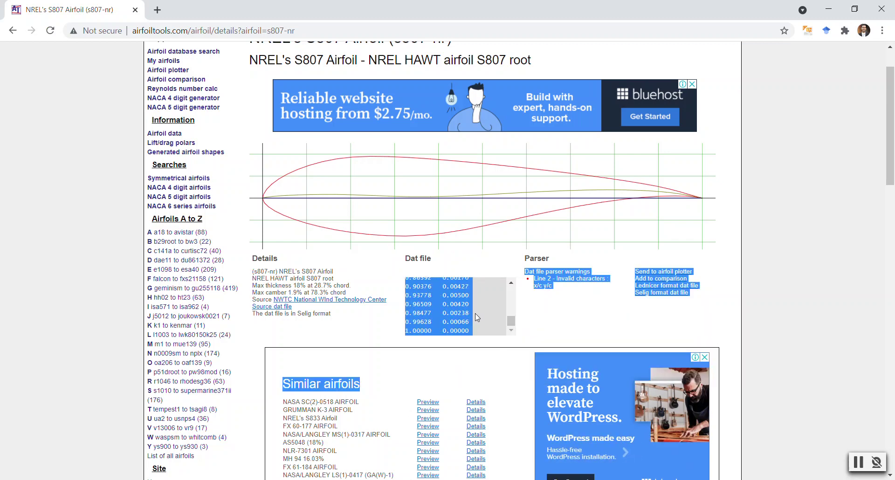
right_click(435, 297)
click(452, 308)
Step: Examine the Dat file parser warning and the x/c y/c header line it refers to
click(482, 306)
drag(511, 321, 511, 288)
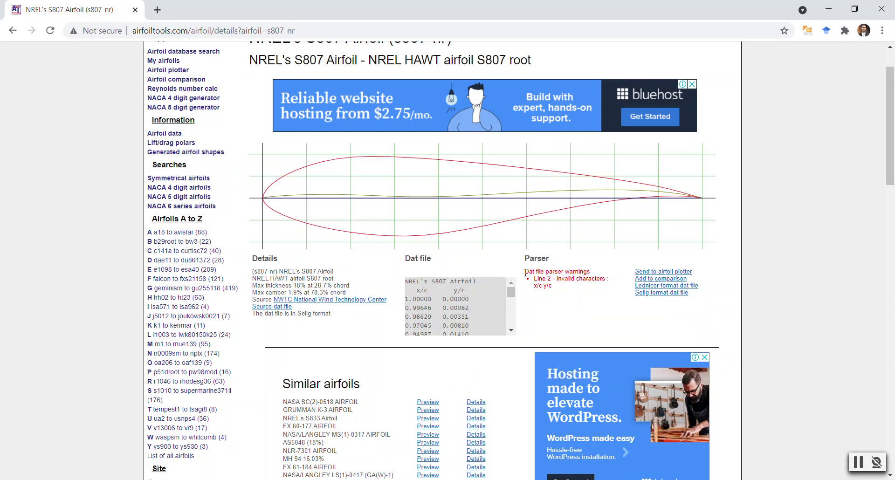
drag(526, 272, 588, 273)
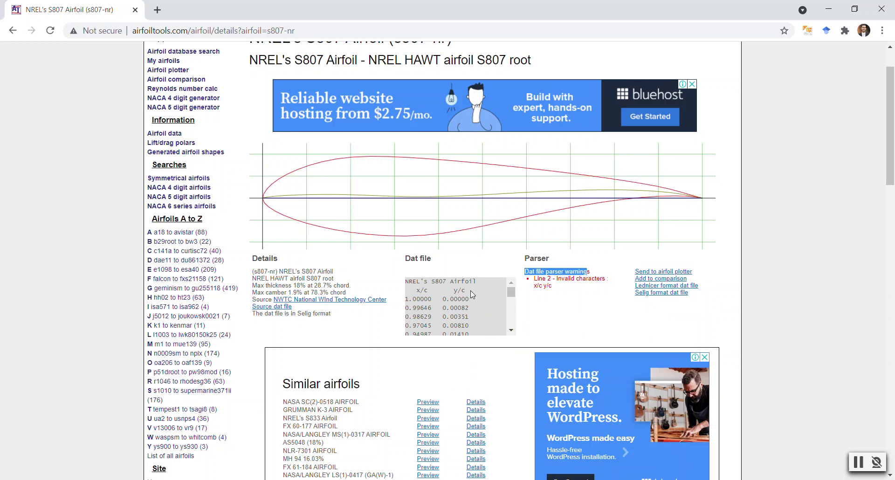
drag(461, 290, 413, 291)
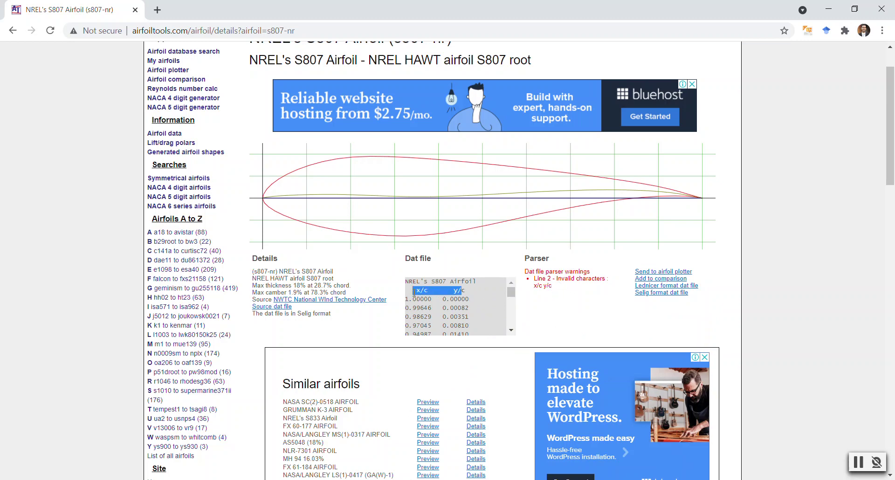
click(557, 292)
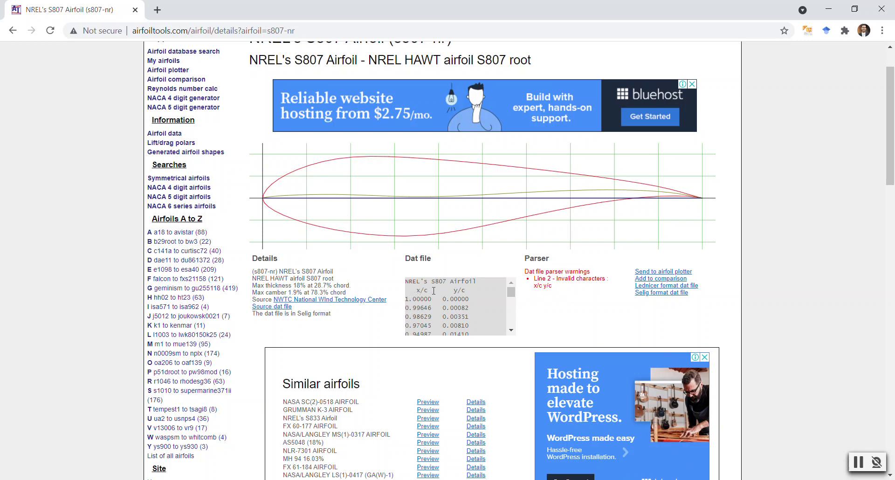
Step: Switch to the XFOIL LAB folder in File Explorer and create a text document named SERI
click(329, 479)
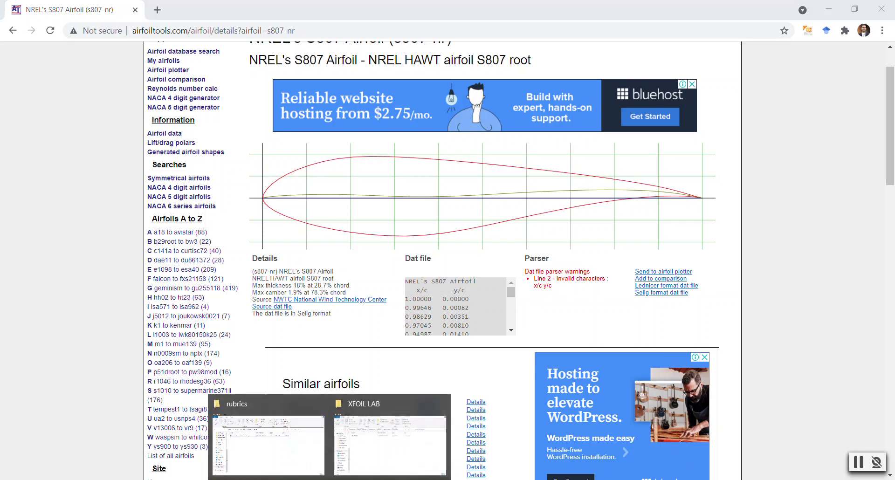
click(389, 445)
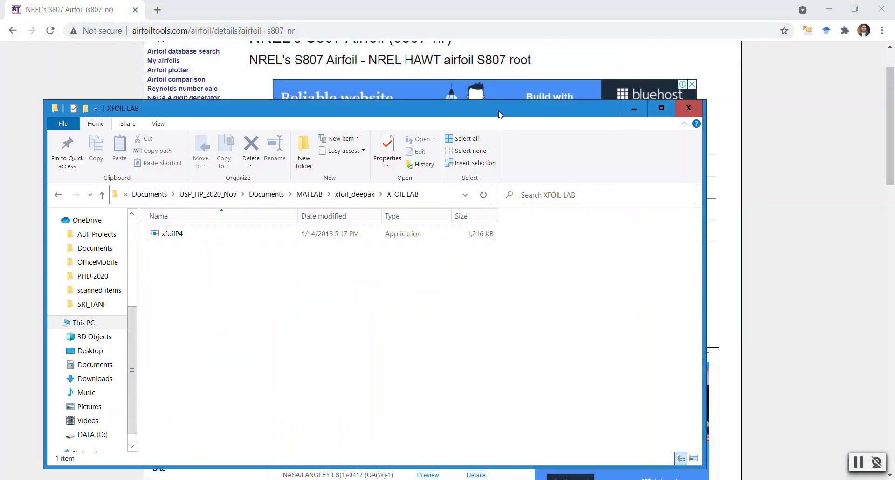
drag(558, 75, 548, 76)
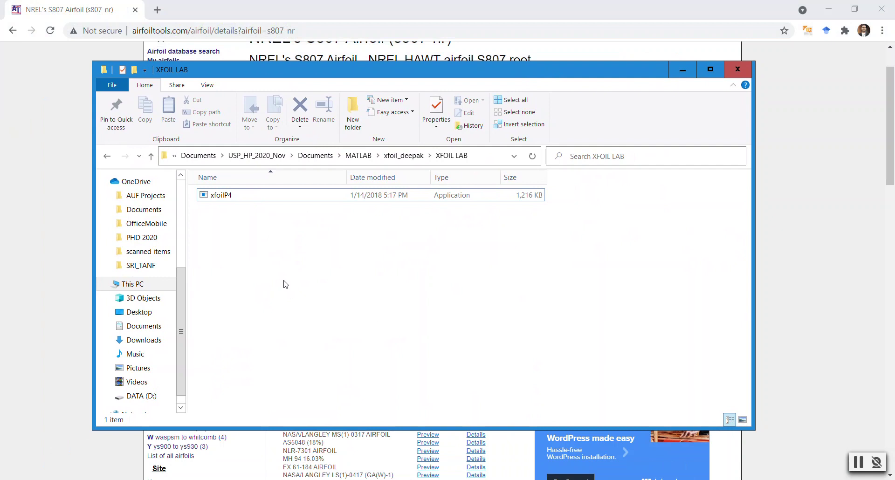
right_click(234, 244)
mouse_move(308, 375)
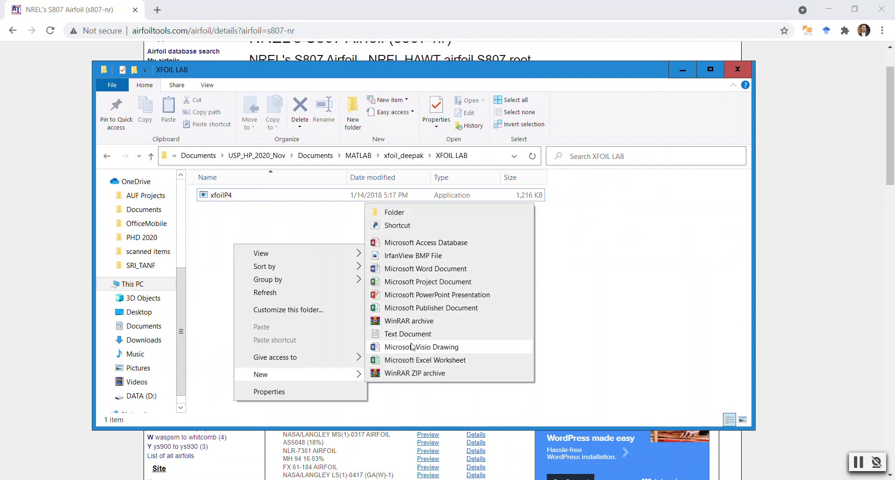
click(410, 338)
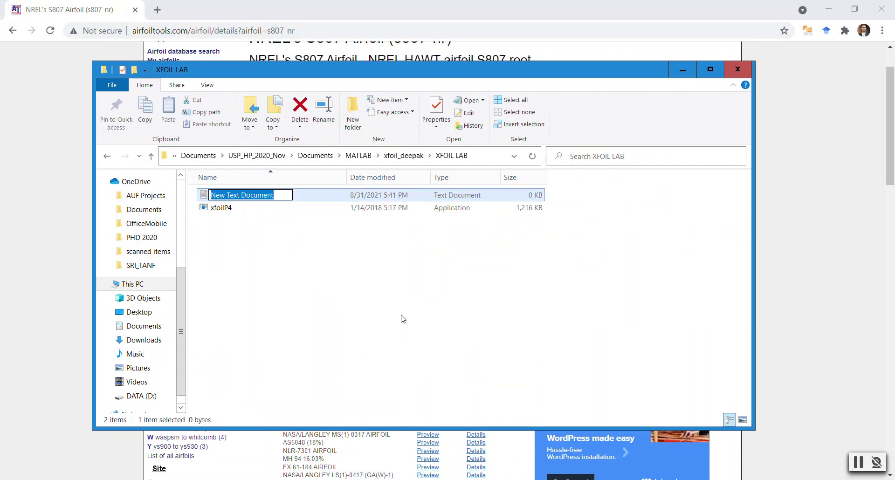
text(SERI)
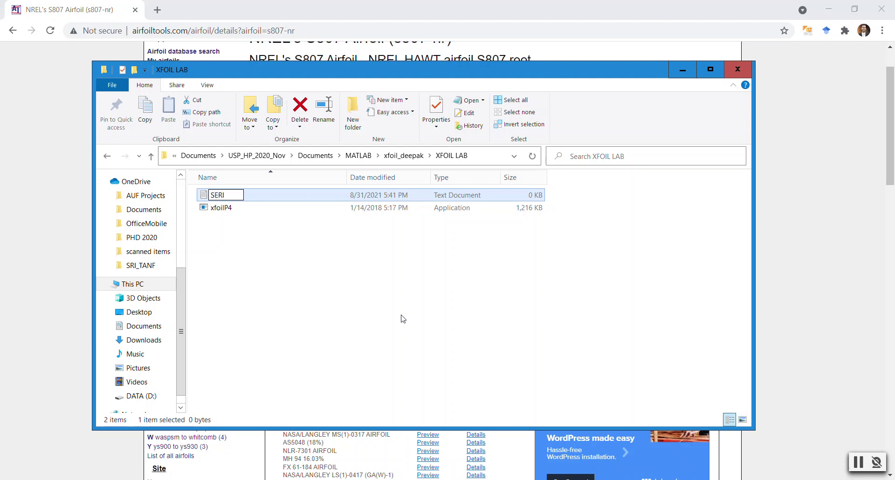
click(272, 276)
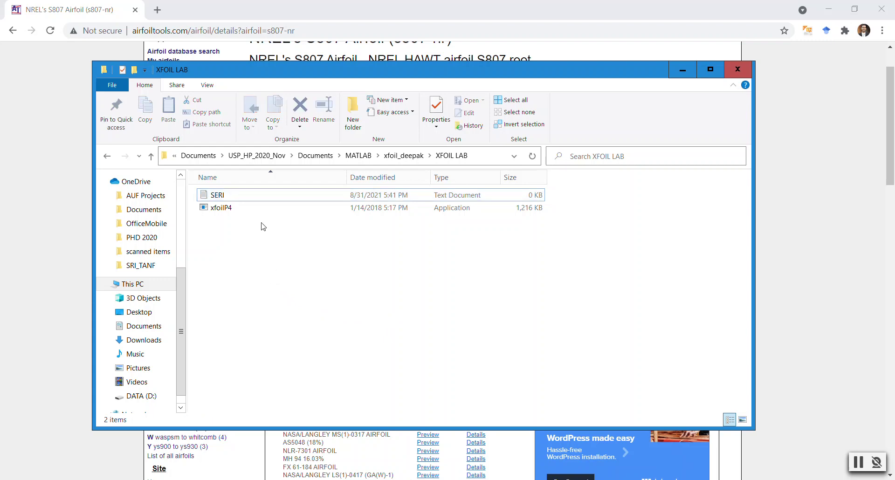
Step: Open the SERI text document in Notepad and paste the copied airfoil data into it
double_click(234, 196)
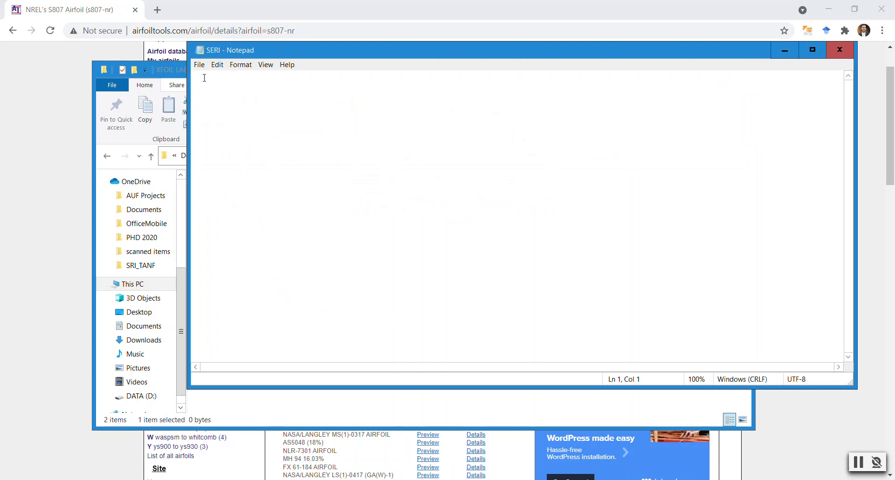
key(ctrl+v)
scroll(306, 222, up, 15)
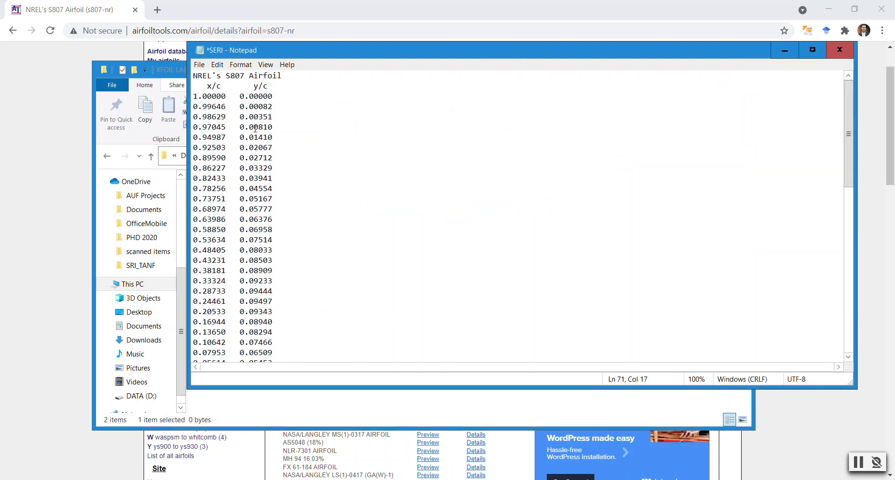
Step: Delete the x/c y/c header line and the "NREL's S807 Airfoil" title line above the coordinates
drag(271, 87, 191, 86)
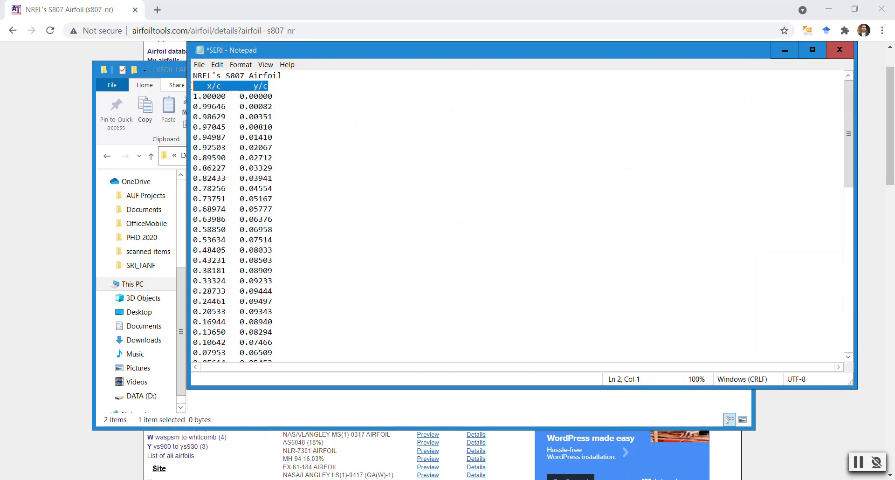
key(Delete)
key(BackSpace)
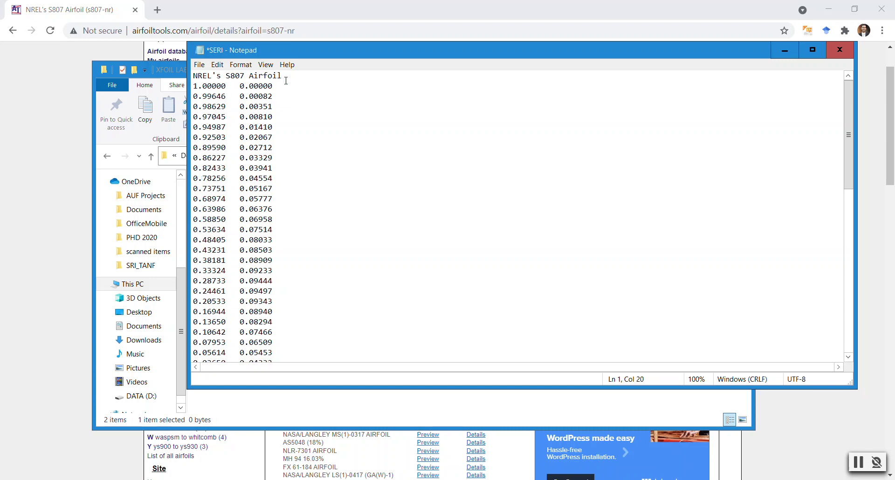
drag(283, 75, 193, 76)
key(Delete)
key(Delete)
Step: Delete the extra web page text below the last coordinate row, from "Dat file parser warnings" to "Similar airfoils"
scroll(252, 293, down, 15)
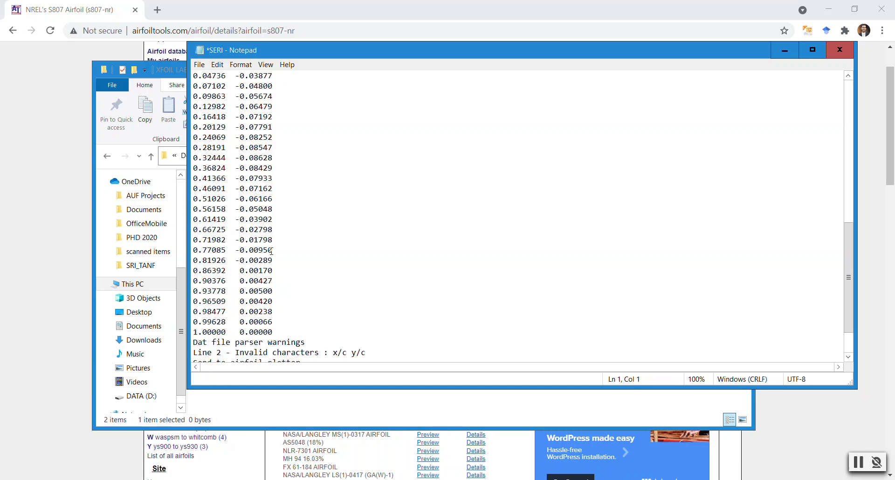
drag(194, 290, 291, 366)
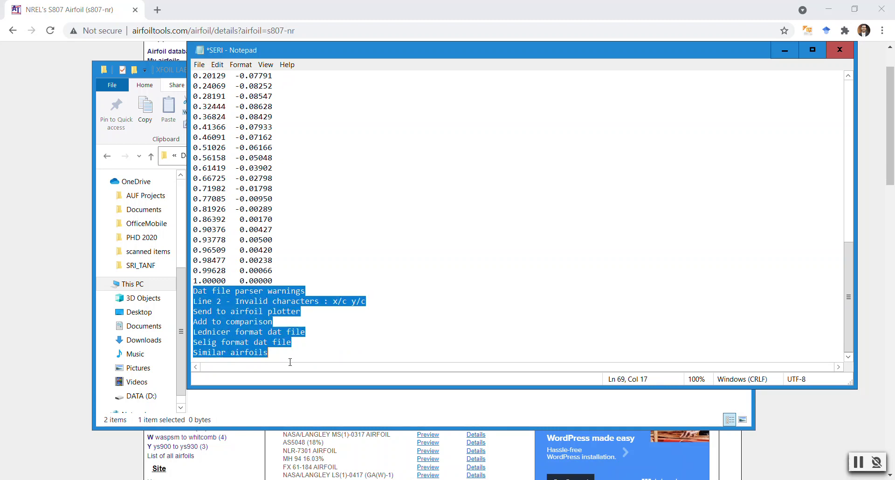
key(Delete)
Step: Insert S807 as a title line above the first coordinate row and review the whole coordinate list
scroll(290, 270, up, 12)
click(193, 76)
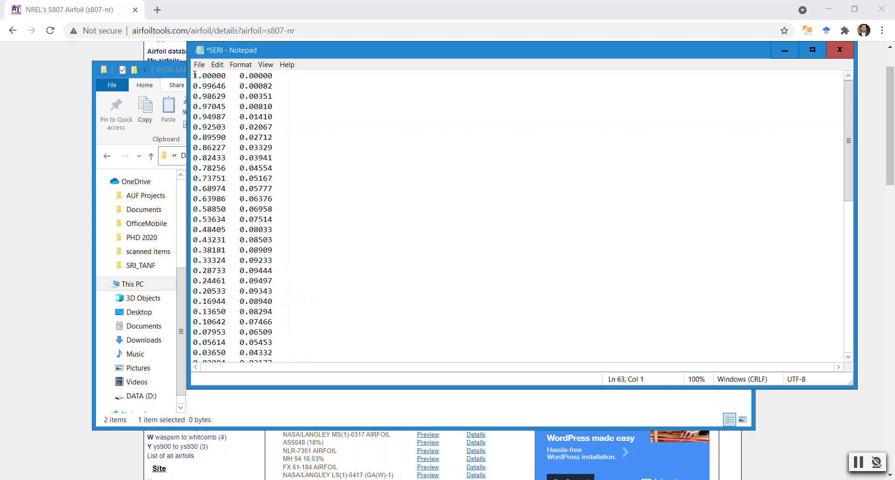
key(Return)
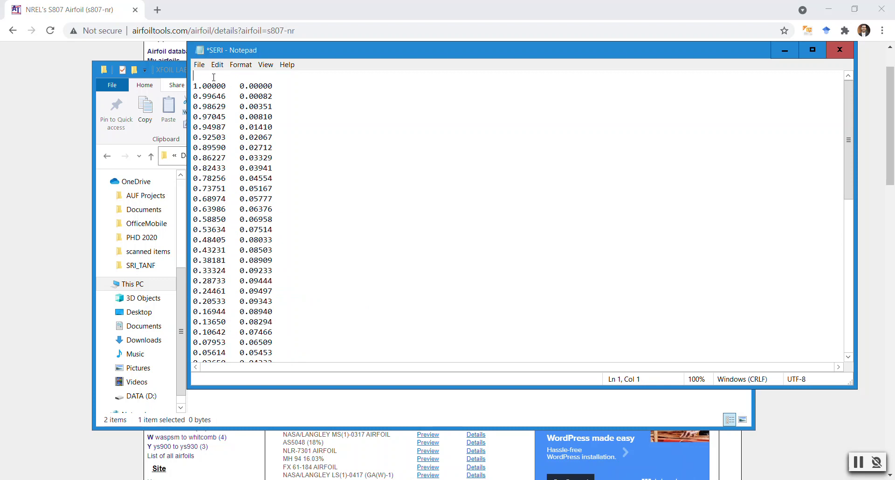
text(S807)
drag(214, 77, 188, 77)
scroll(260, 126, down, 13)
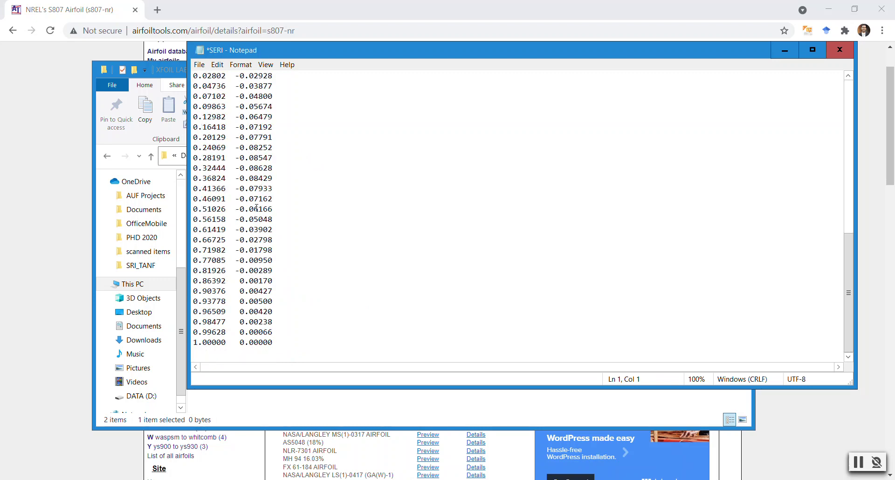
scroll(256, 208, up, 8)
scroll(257, 208, up, 5)
scroll(248, 101, down, 13)
Step: Save the coordinates as SERI.dat in the XFOIL LAB folder with the All Files type, and close Notepad
click(205, 67)
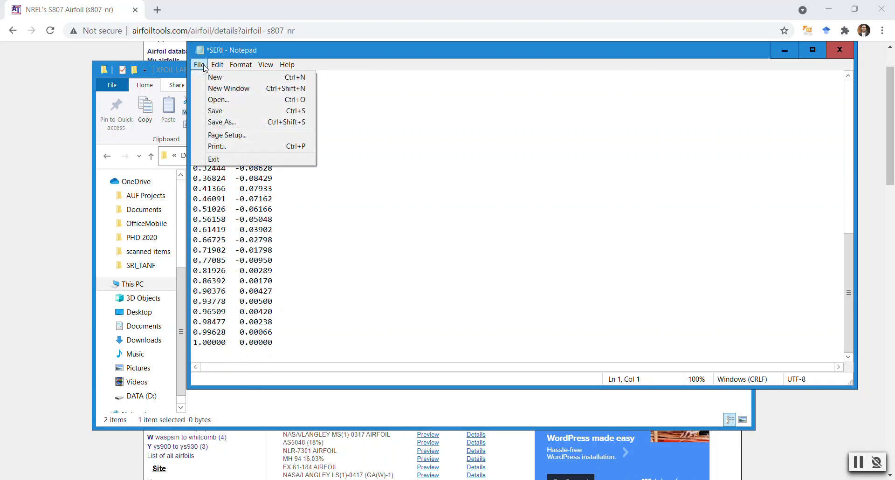
click(221, 122)
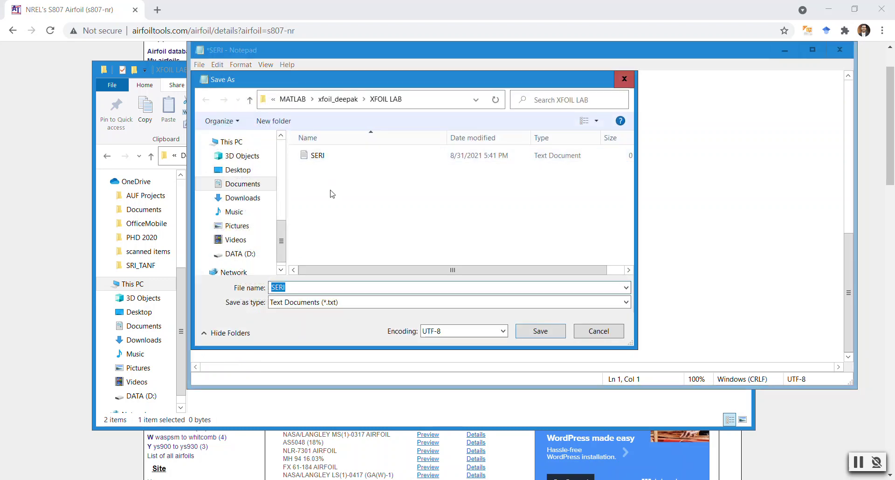
click(305, 302)
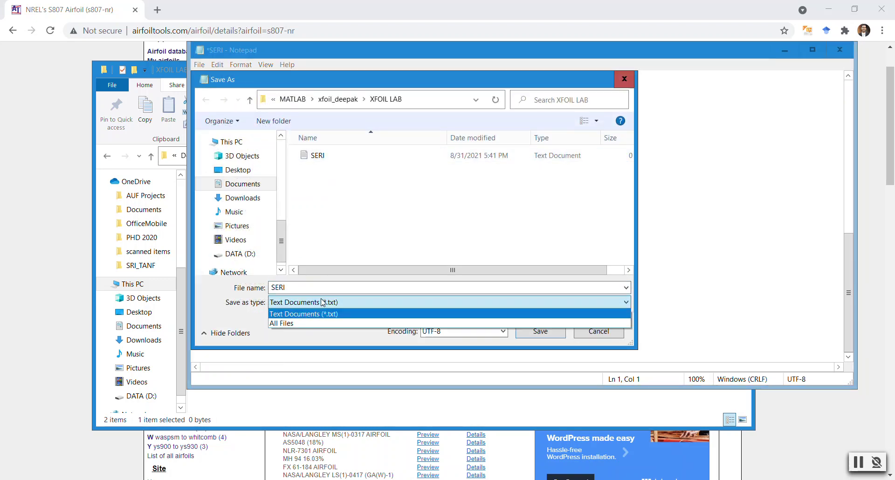
click(305, 323)
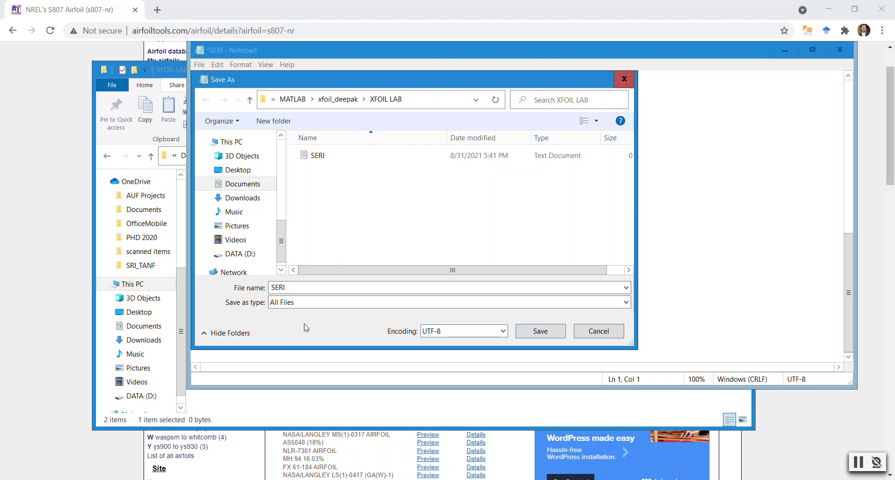
click(295, 289)
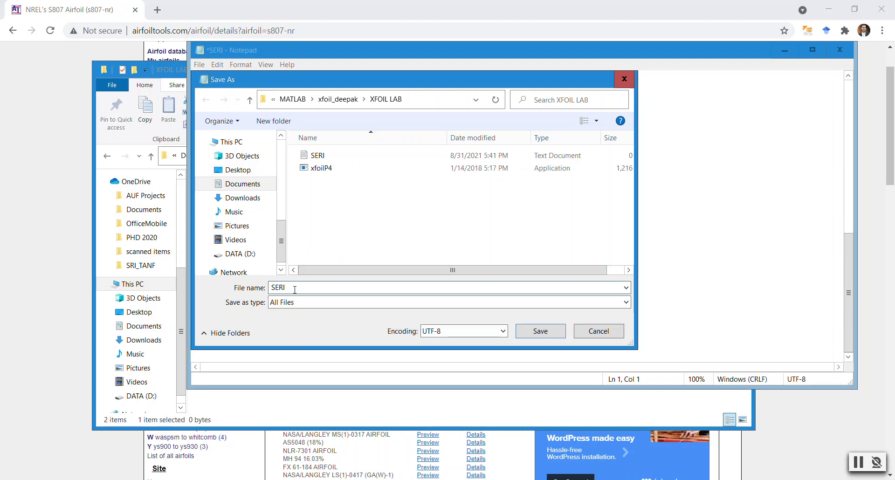
text(.dat)
click(537, 336)
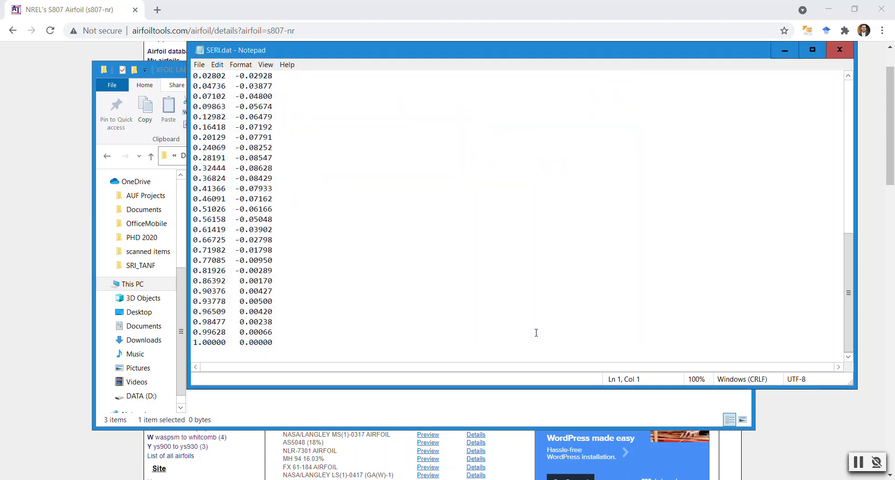
click(840, 51)
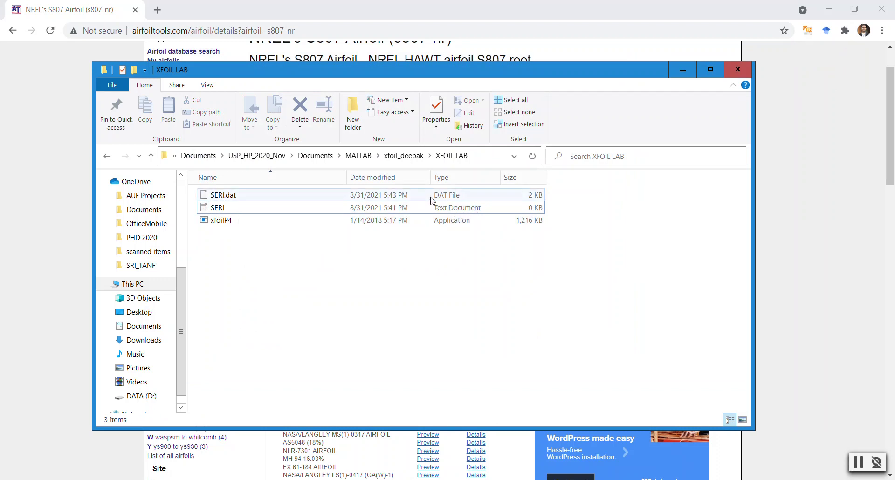
Step: Launch the xfoilP4 application from the XFOIL LAB folder
click(330, 197)
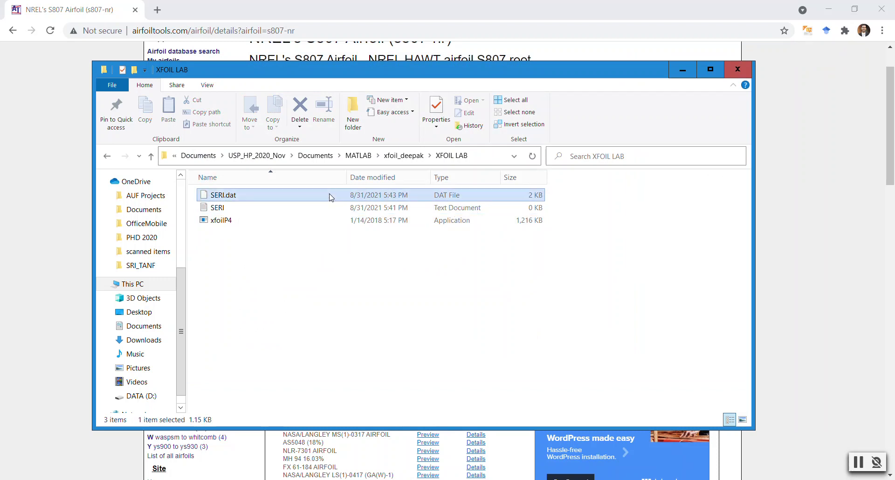
click(280, 250)
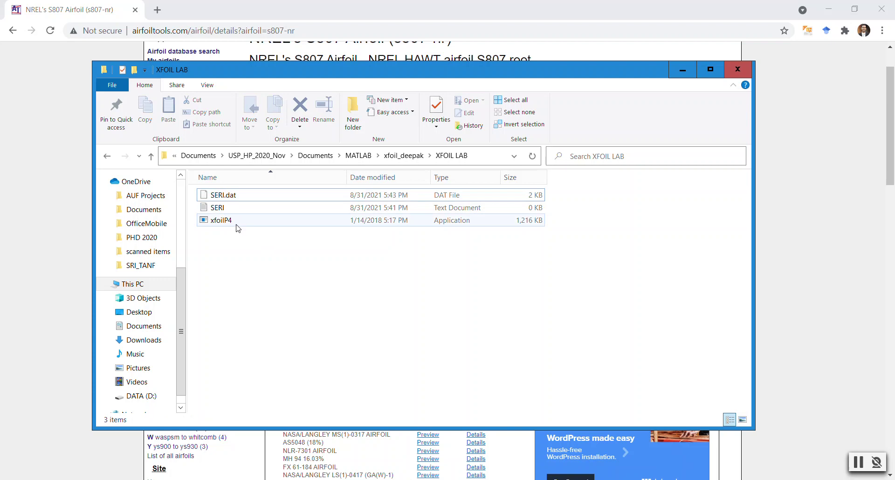
double_click(236, 224)
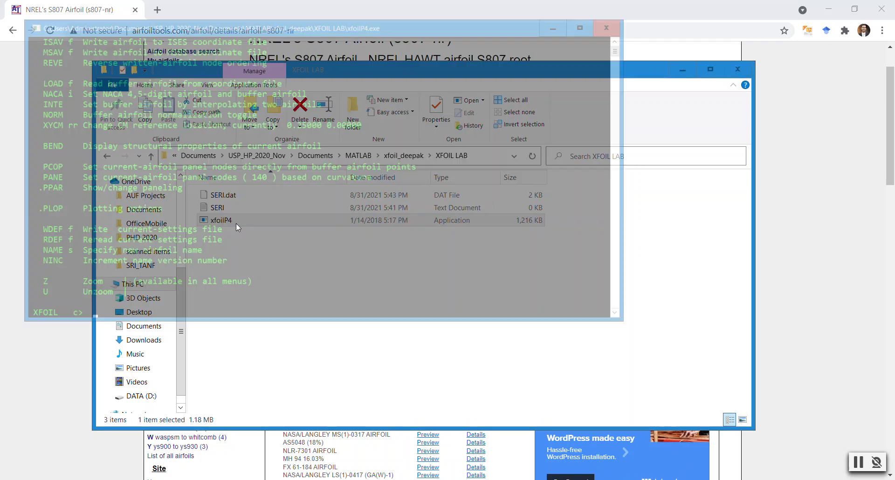
Step: Load the SERI.dat coordinate file into XFOIL with the load command
click(139, 303)
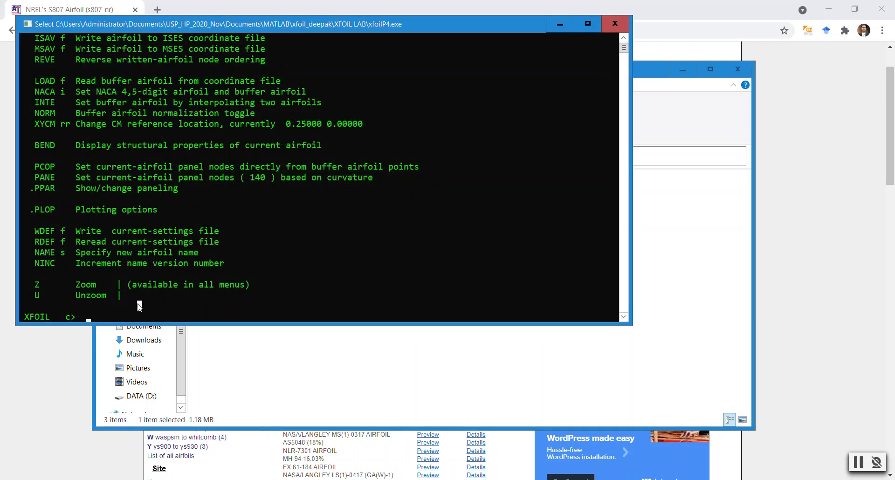
text(loa)
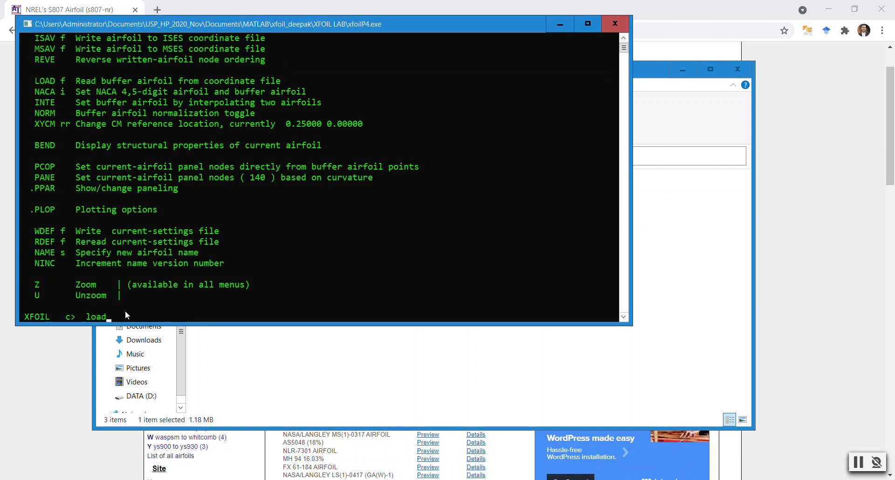
text(d)
key(Return)
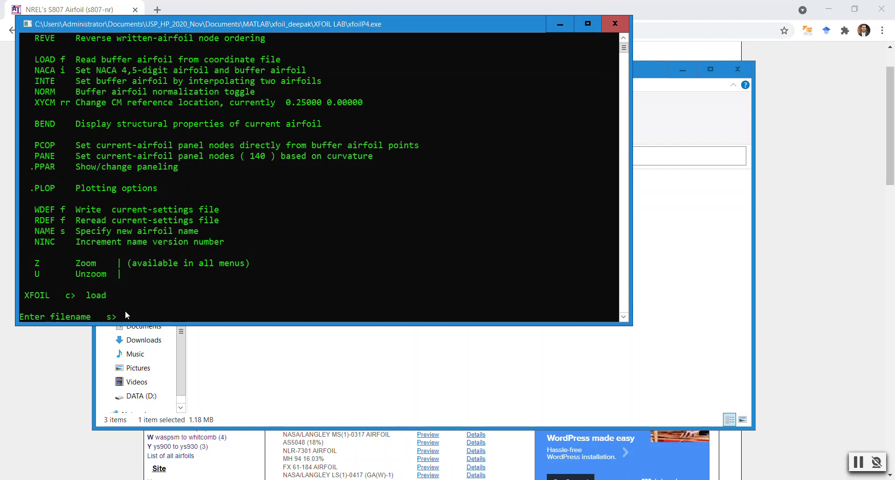
text(s> SERI.dat)
key(Return)
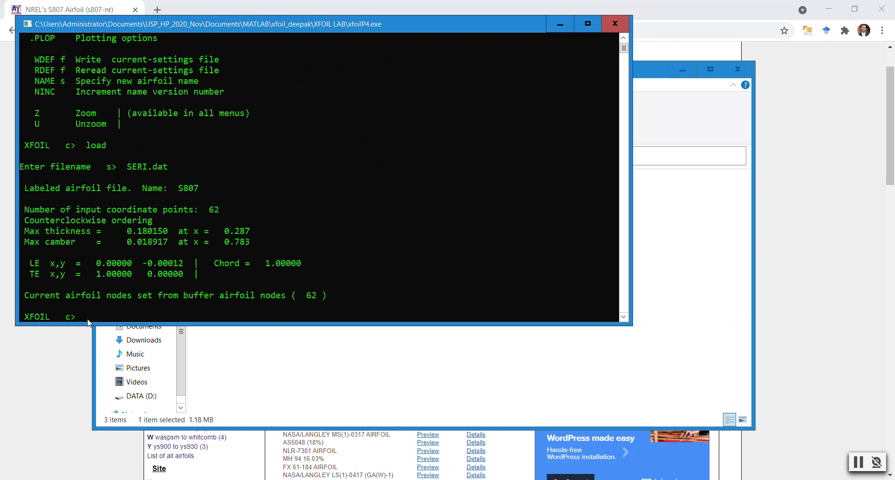
Step: Open the paneling parameters with ppar and move the airfoil plot window aside so the parameter list can be read
text(ppar)
key(Return)
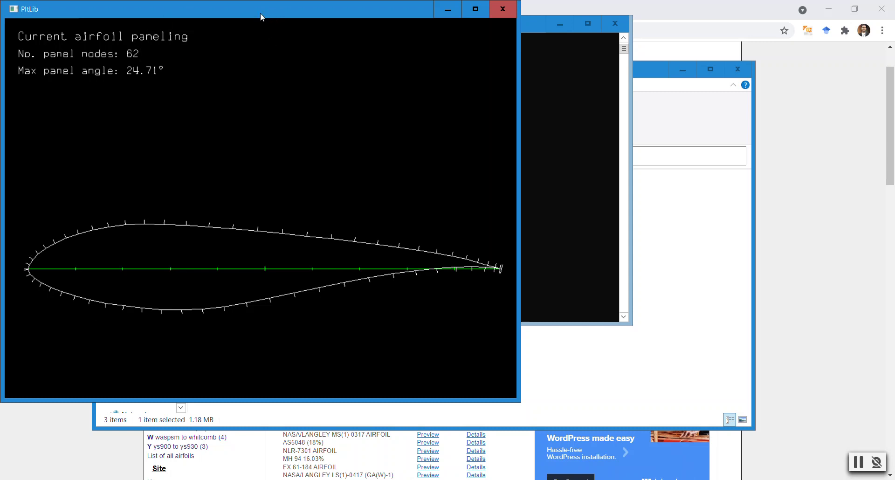
drag(260, 13, 436, 12)
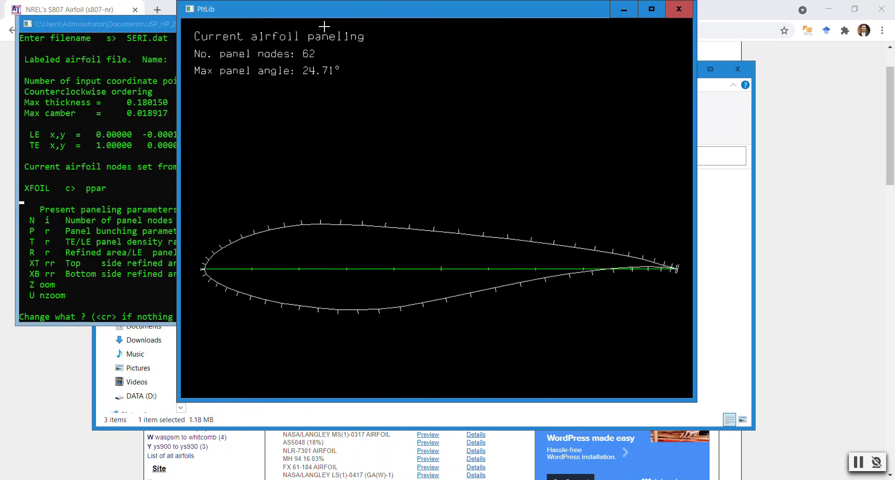
drag(322, 13, 398, 9)
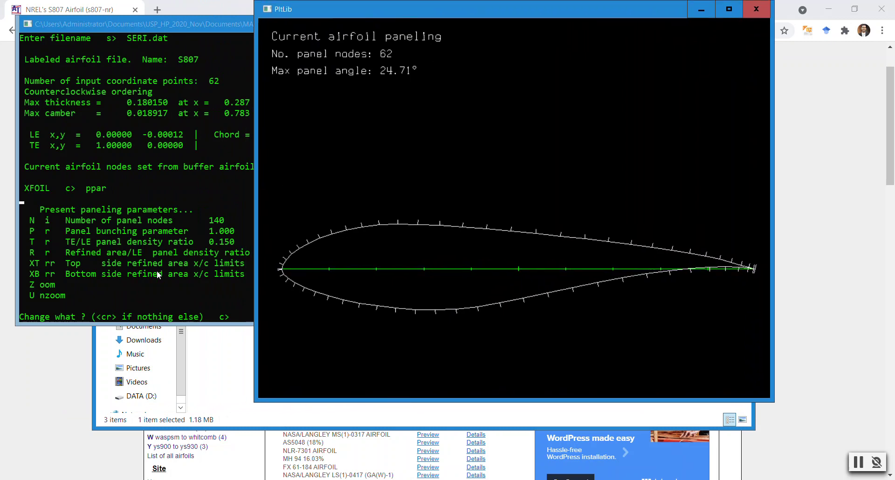
Step: Set the number of panel nodes to 140, regenerate the airfoil paneling and bring the plot to the front
click(167, 308)
click(242, 318)
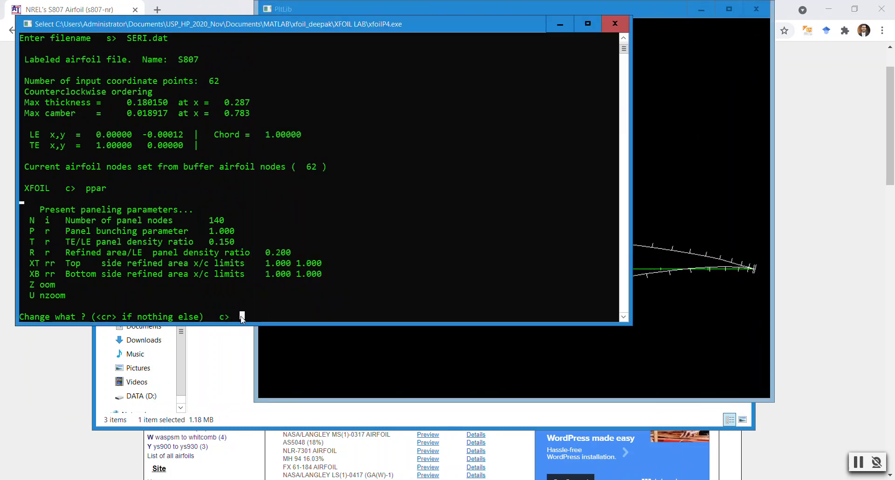
key(Escape)
text(n)
key(Return)
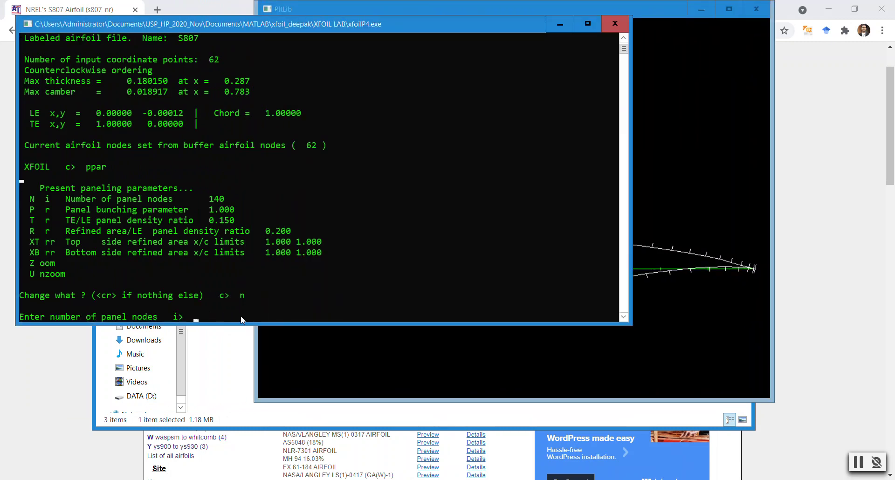
text(140)
key(Return)
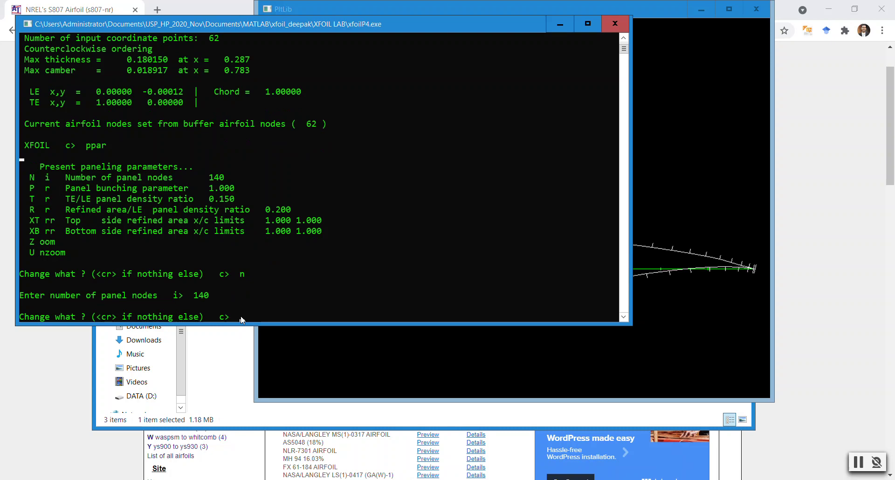
key(Return)
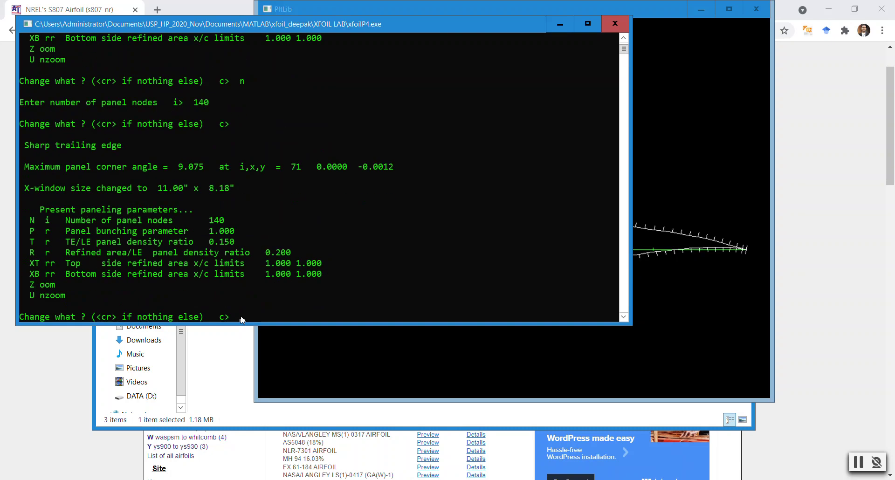
click(736, 215)
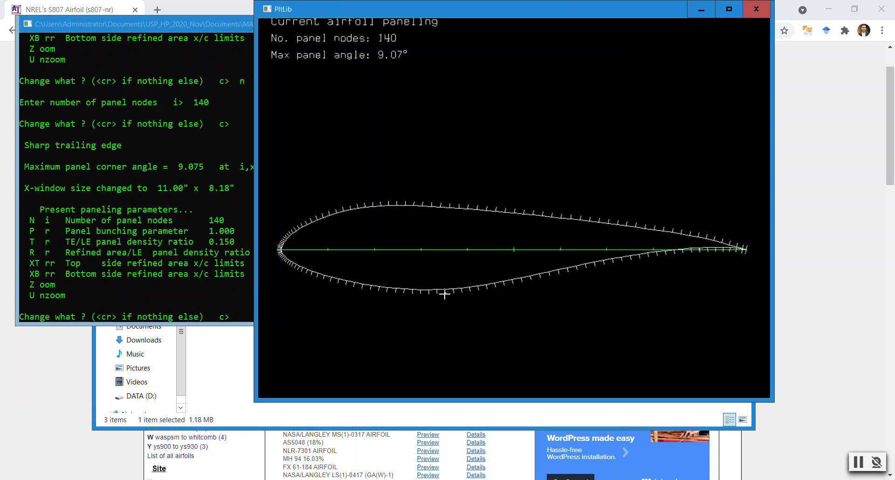
Step: Try to start the oper command directly from the paneling parameters prompt
click(196, 278)
click(241, 316)
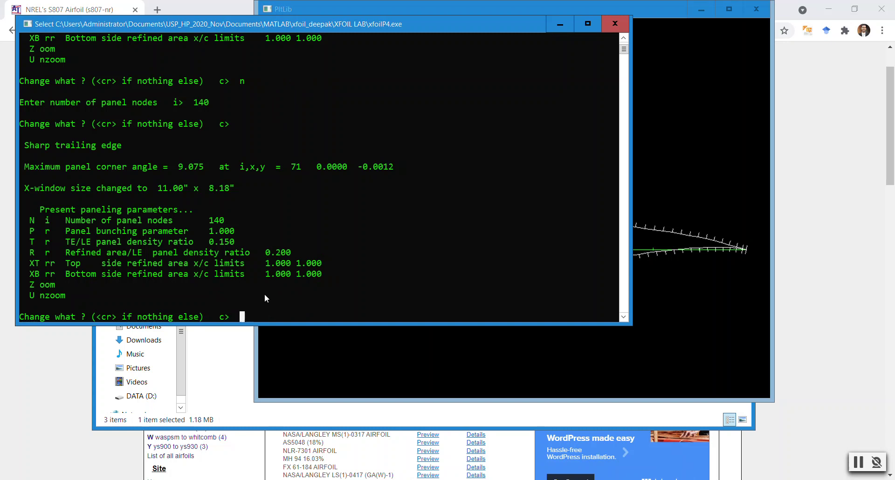
drag(391, 28, 465, 31)
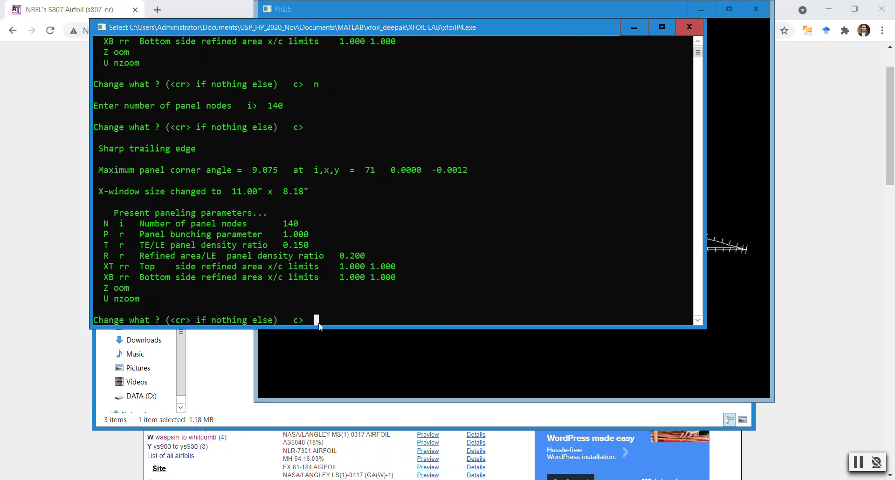
text(o)
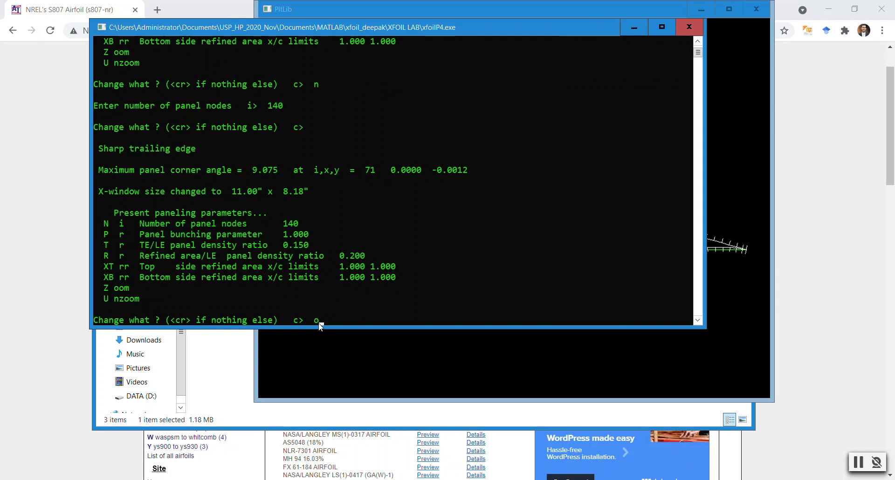
text(per)
key(Return)
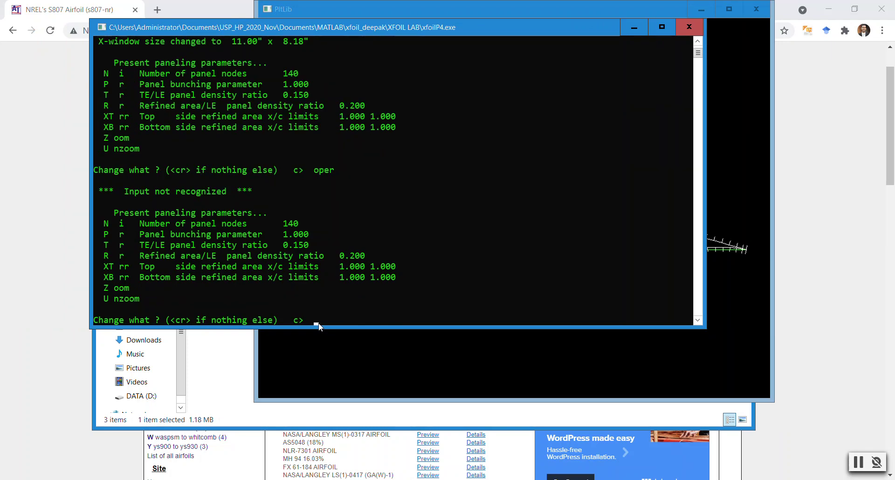
Step: Leave the paneling parameters and enter the OPER analysis mode from the main XFOIL prompt
key(Return)
text(oper)
key(Return)
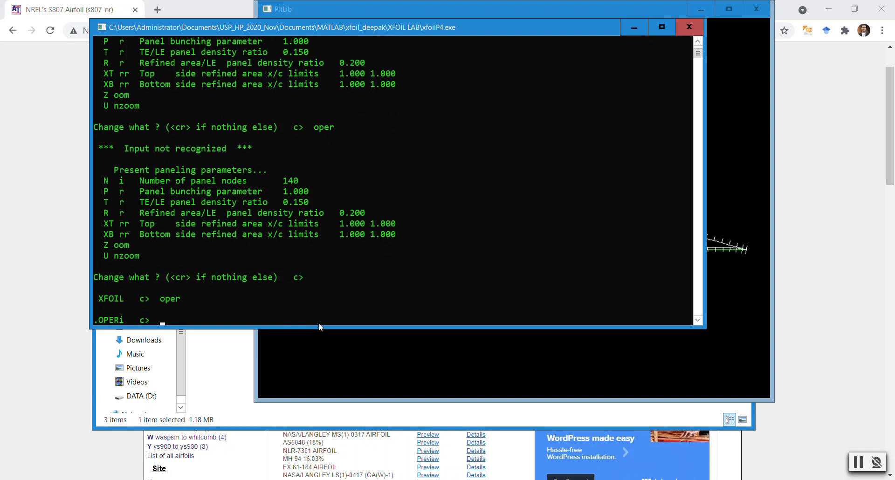
Step: Switch the analysis to viscous mode with a Reynolds number of 200000
text(v)
key(Return)
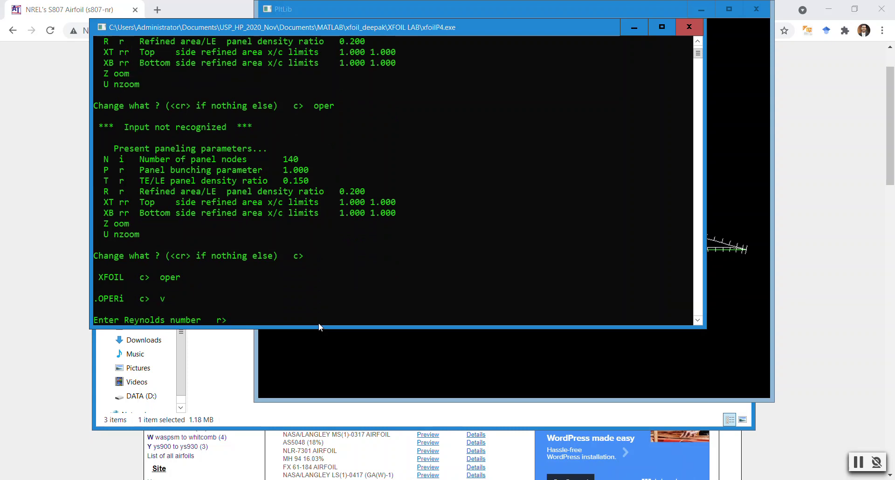
text(200000)
key(Return)
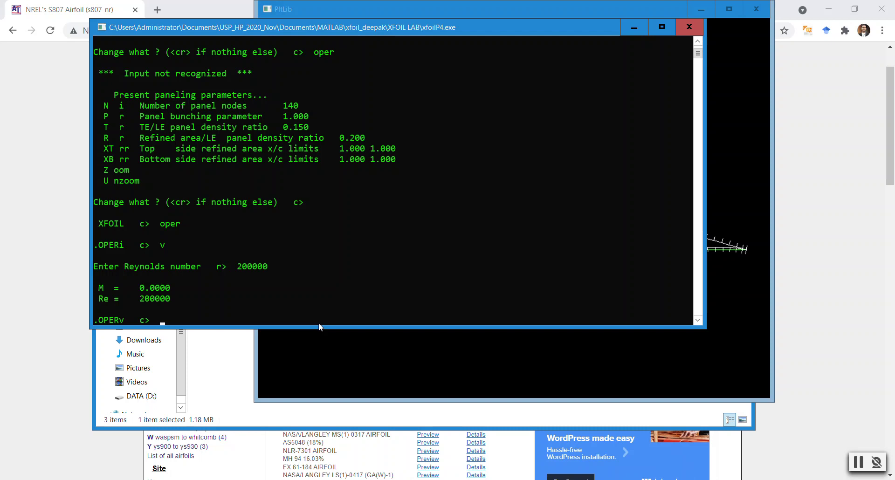
Step: Review the viscous parameters with vpar, including the transition locations and Ncrit, and return to the OPERv prompt
text(vpar)
key(Return)
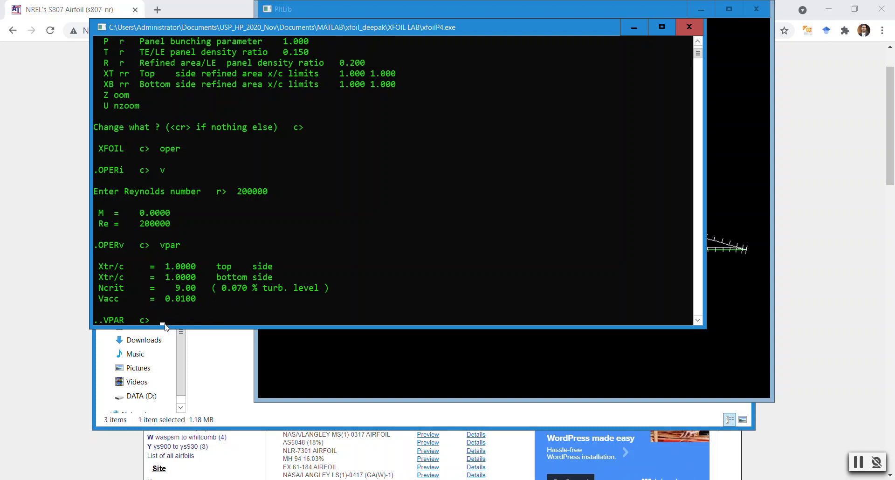
click(261, 336)
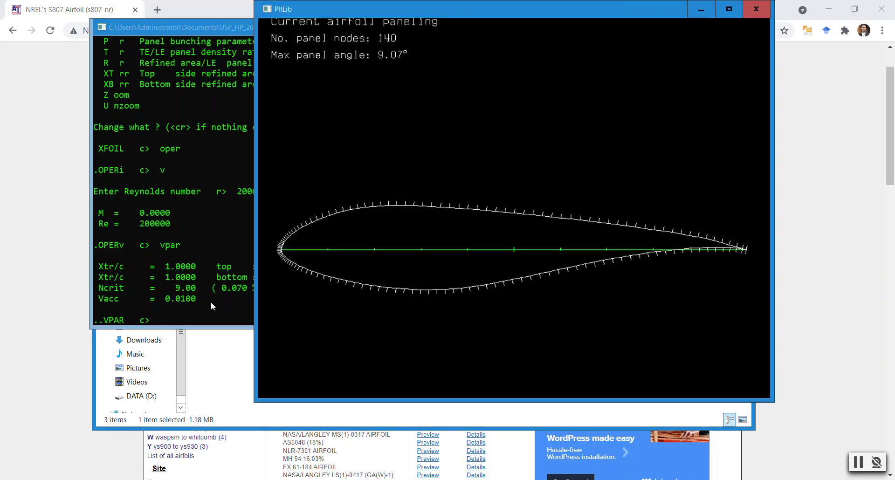
click(175, 290)
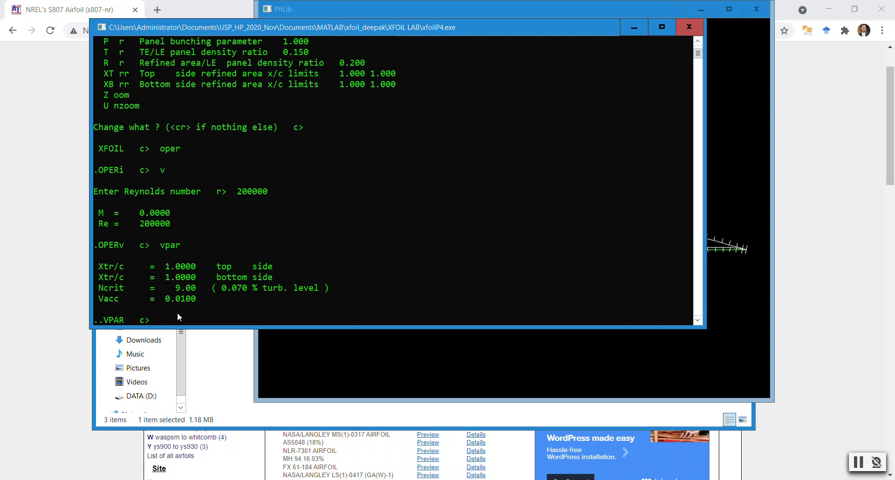
key(Return)
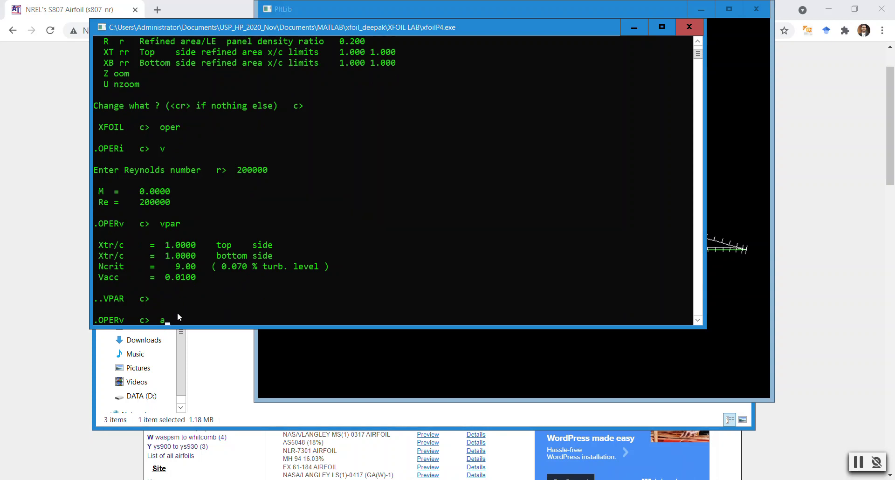
Step: Run the viscous analysis at an angle of attack of 0 degrees and view the resulting pressure plot
text(a)
key(Return)
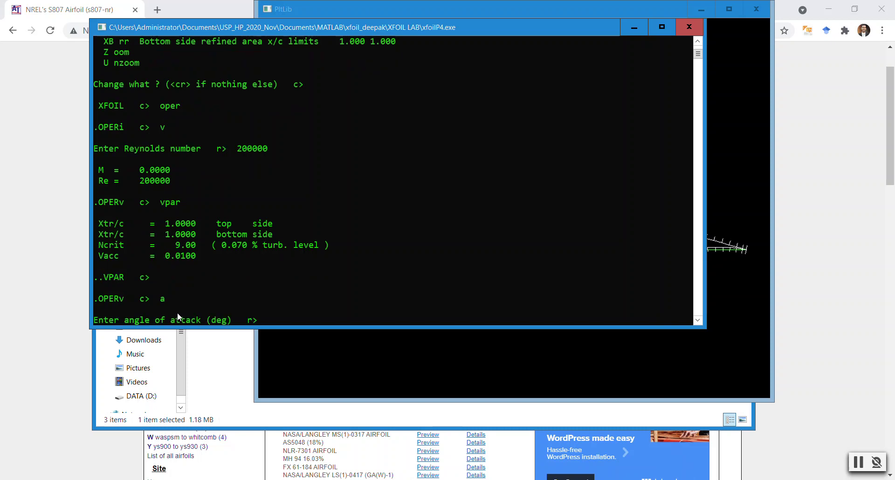
text(0)
key(Return)
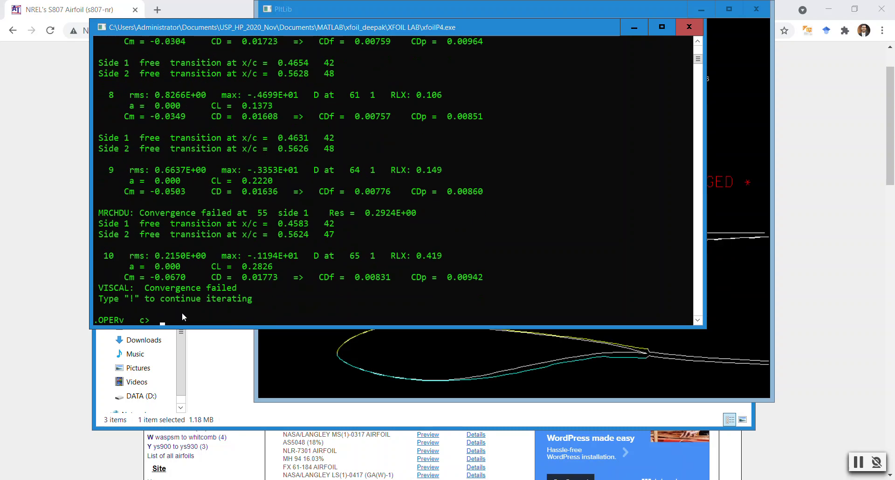
click(712, 210)
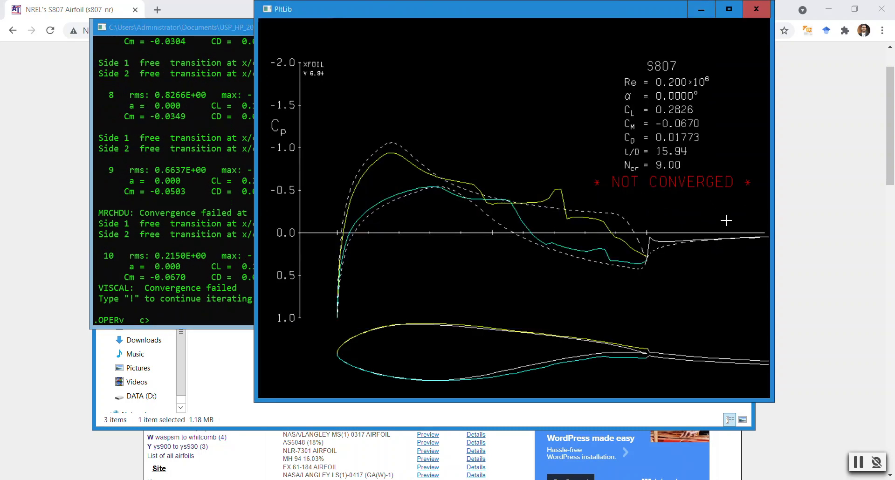
Step: Continue iterating the 0-degree solution with the ! command
click(205, 296)
click(188, 319)
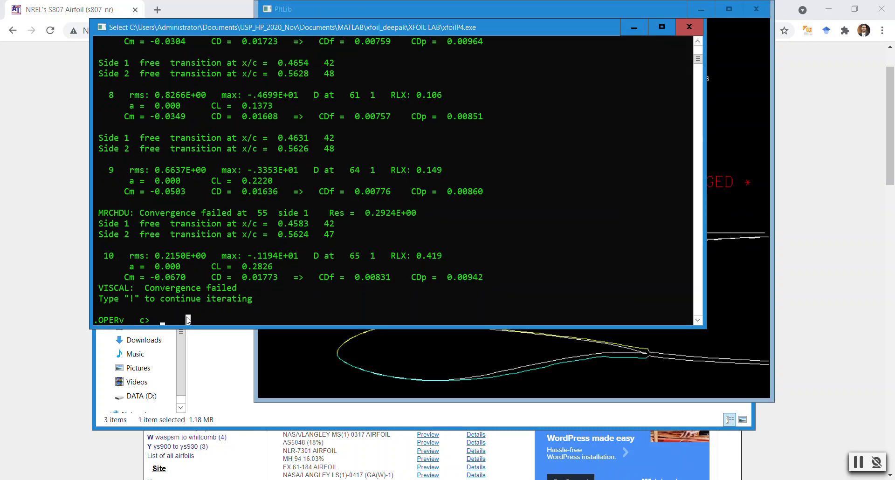
text(!)
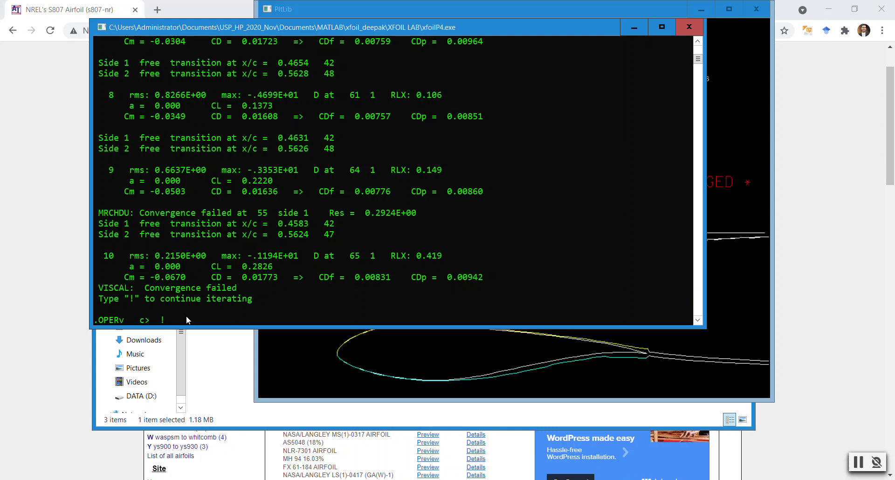
key(Return)
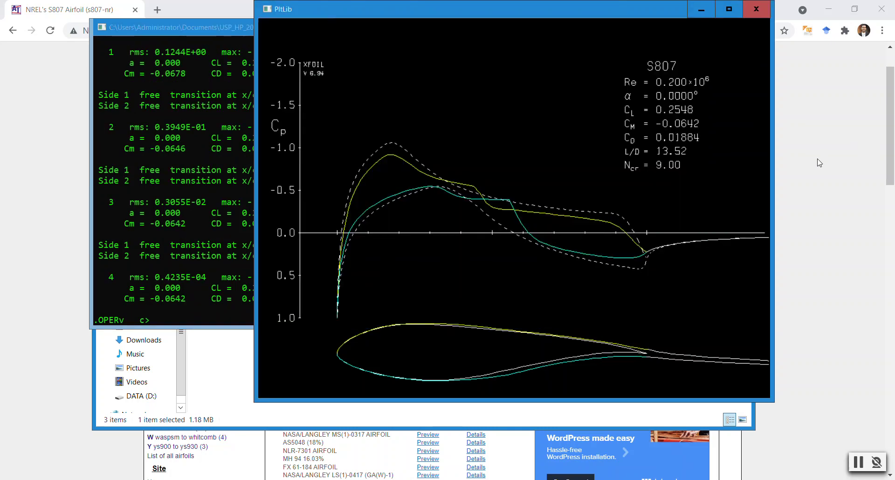
Step: Examine the iteration output and the S807 pressure-coefficient plot for the 0-degree case, and return to the OPERv prompt
click(183, 259)
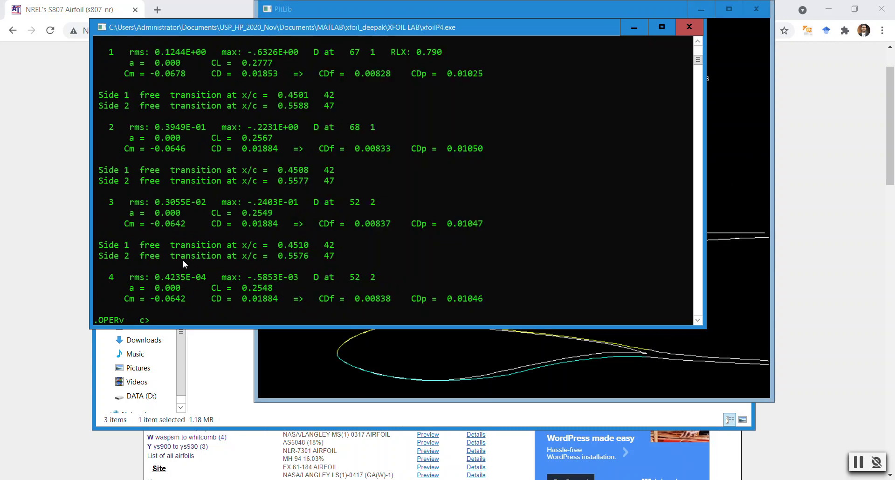
click(712, 150)
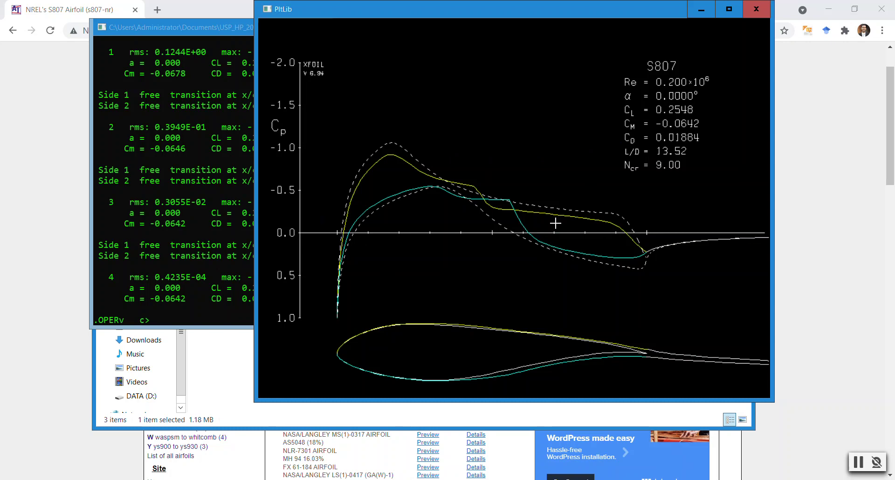
click(171, 318)
click(176, 321)
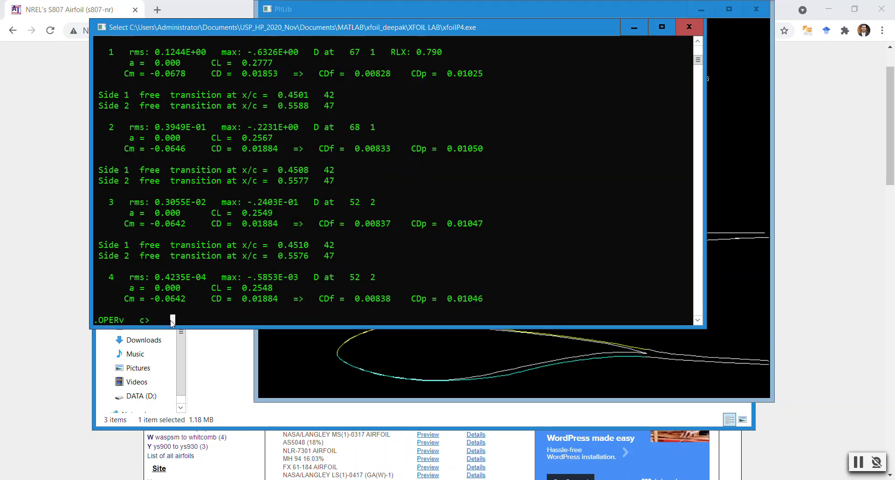
Step: Plot the pressure vectors around the S807 airfoil with the cpv command and view the plot
key(Left)
key(Left)
key(Left)
key(Left)
text(cpv)
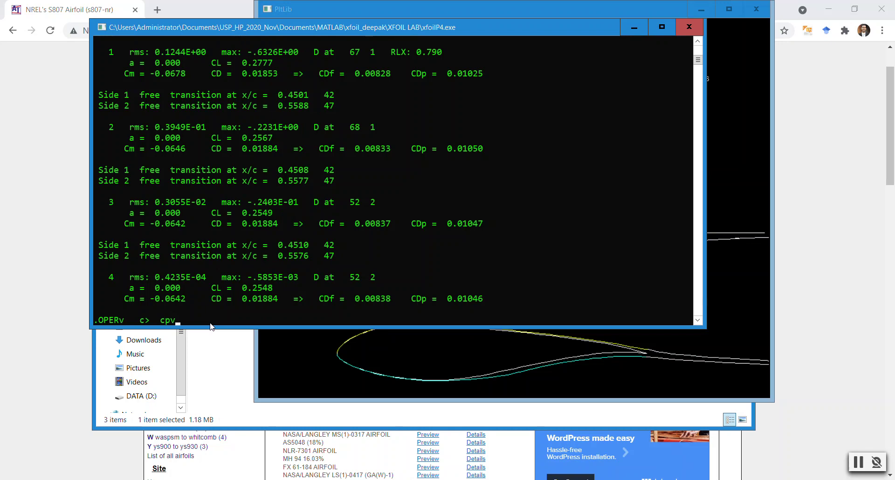
key(Return)
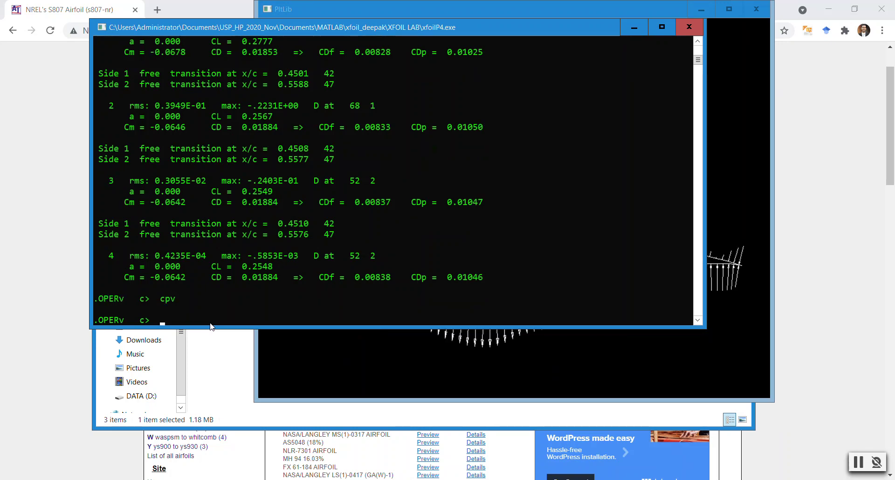
click(710, 205)
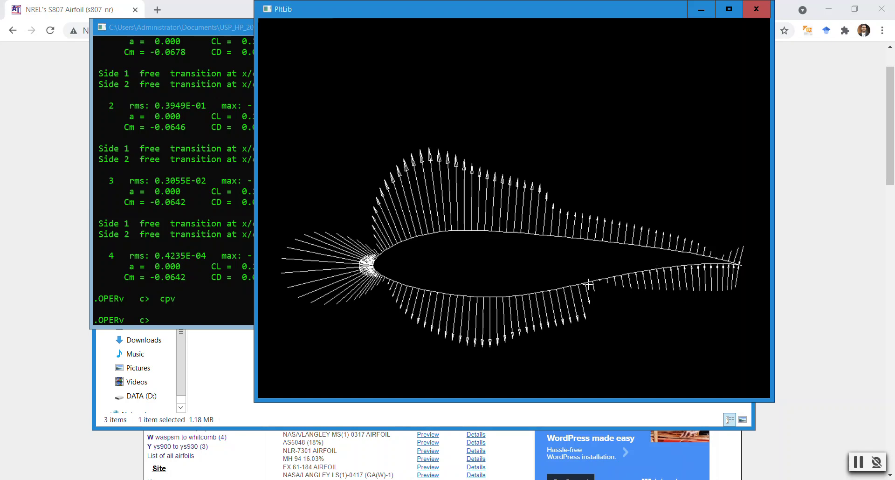
Step: Switch the plot back to the pressure-coefficient distribution with the cp command and view it
click(154, 315)
click(159, 319)
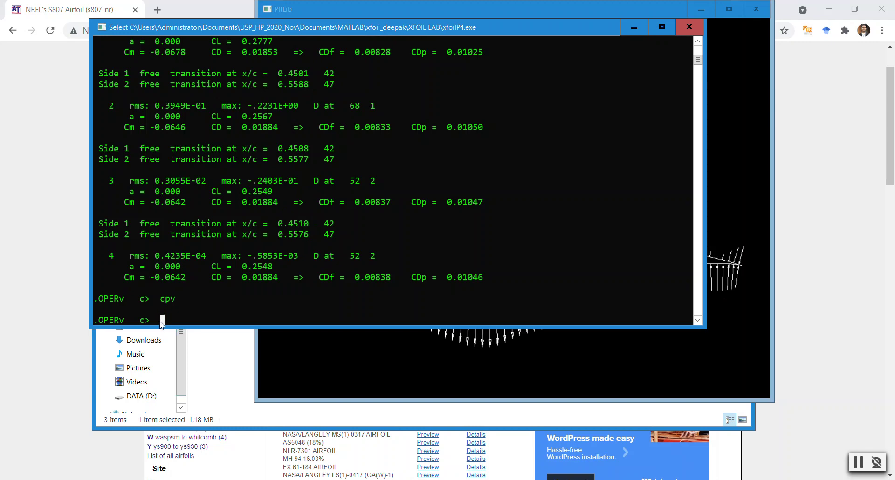
text(cp)
key(Return)
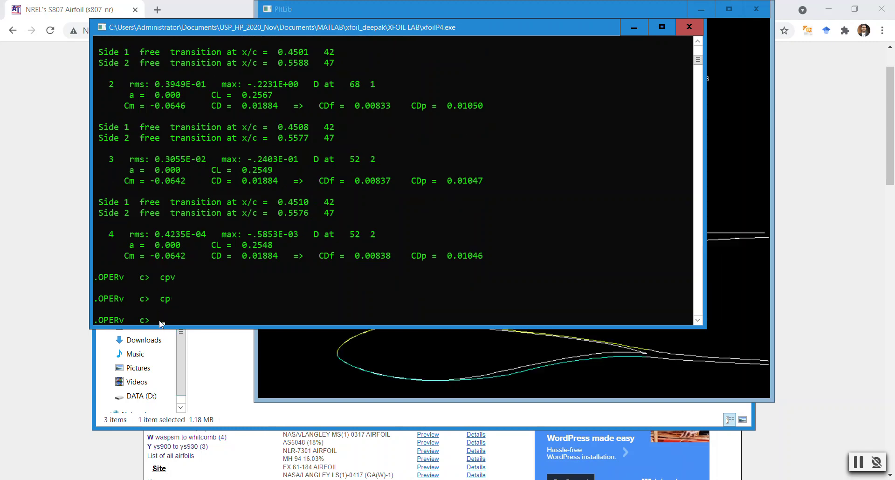
click(438, 356)
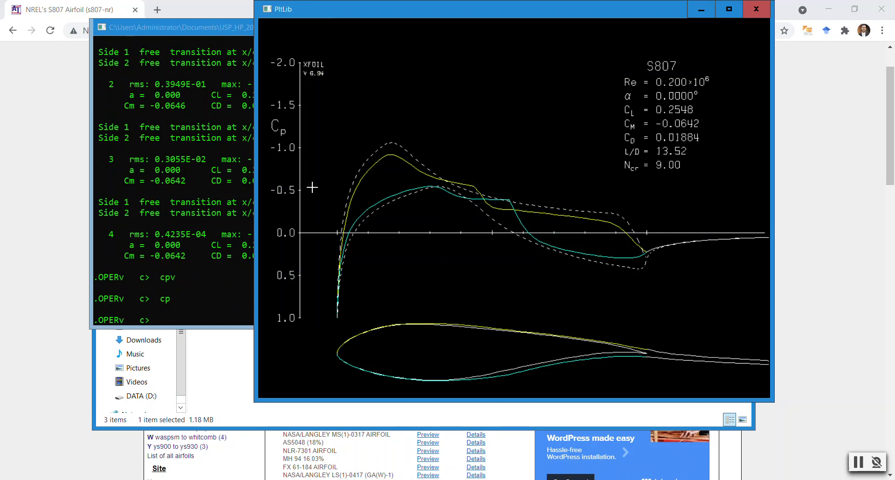
Step: Run an angle-of-attack sequence with the as command from 0 to 10 degrees in increments of 1 degree
click(186, 292)
click(170, 317)
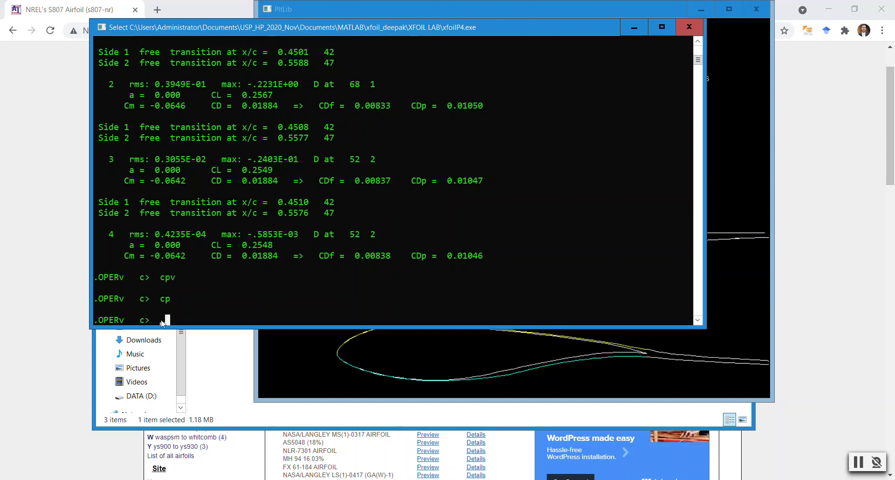
text(as)
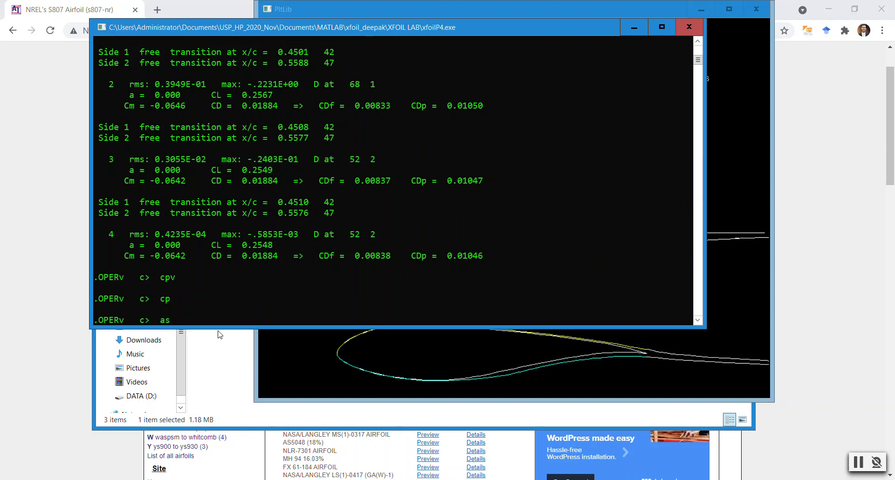
key(Return)
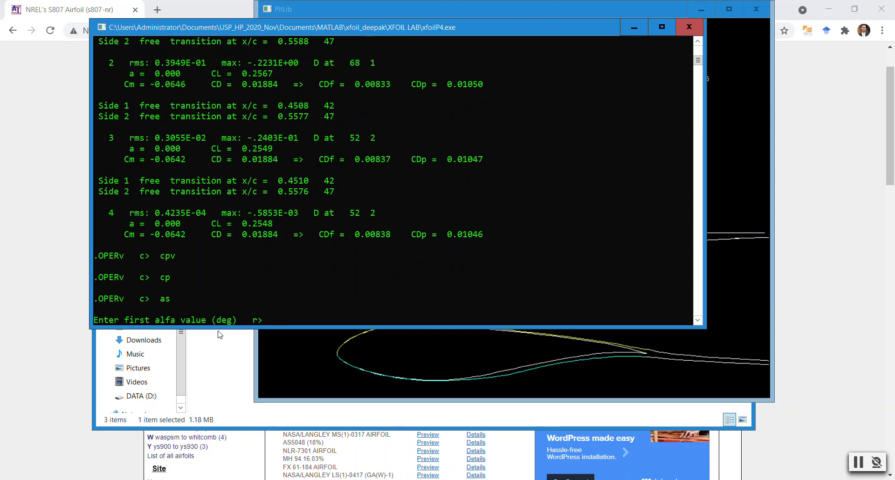
text(0)
key(Return)
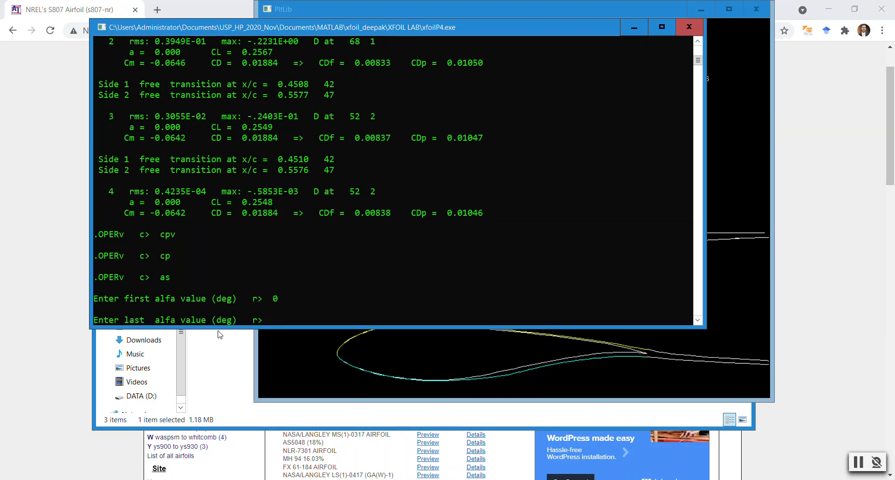
text(10)
key(Return)
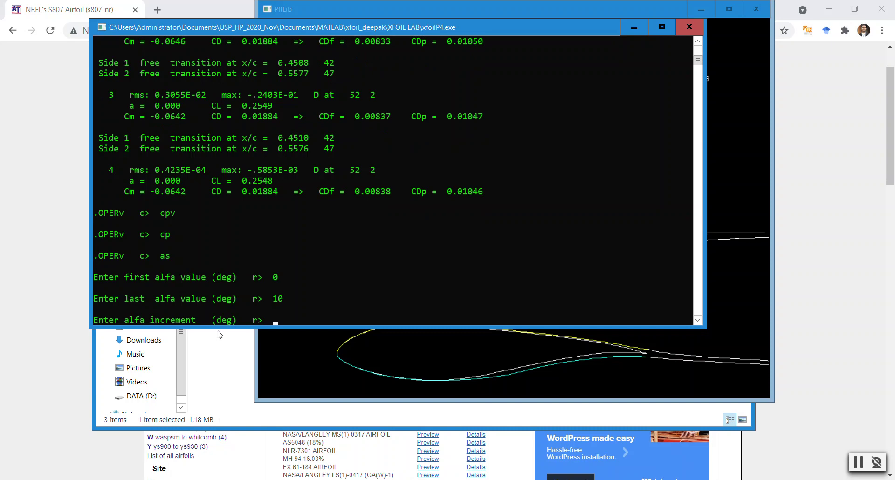
text(1)
key(Return)
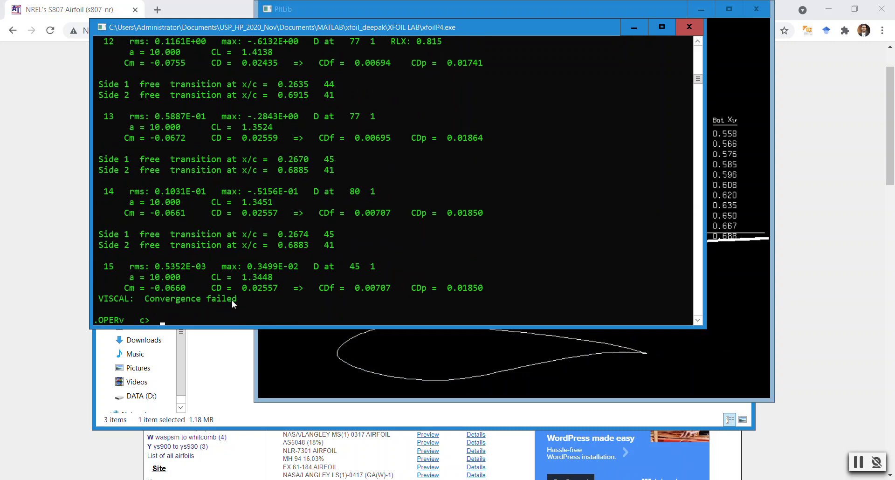
Step: Examine the pressure curves and coefficient table of the 0 to 10 degree sweep together with the console's convergence output
click(718, 183)
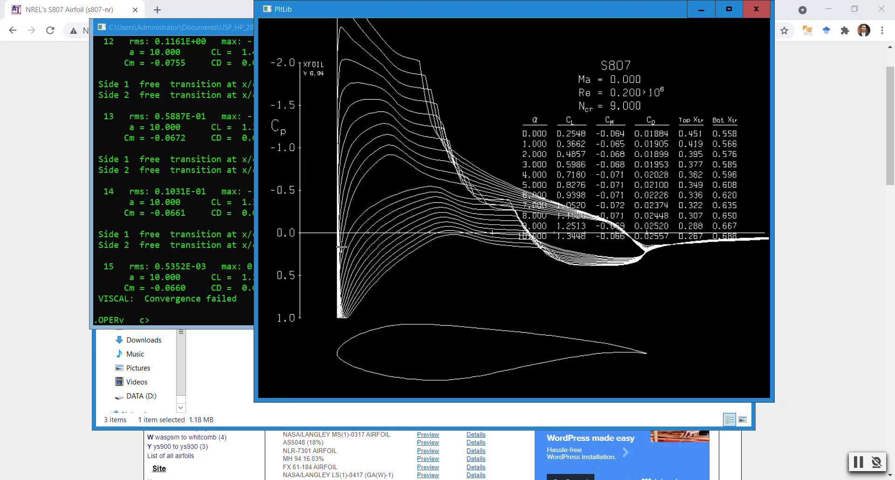
click(158, 318)
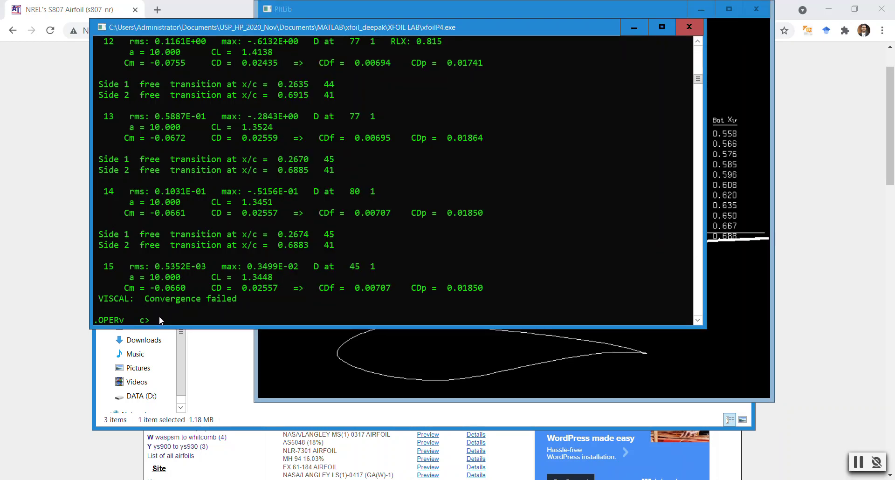
click(218, 299)
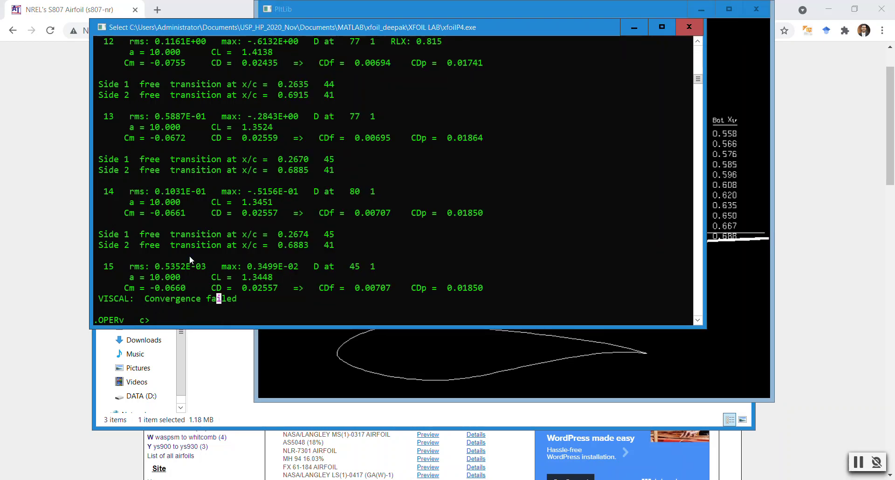
click(733, 192)
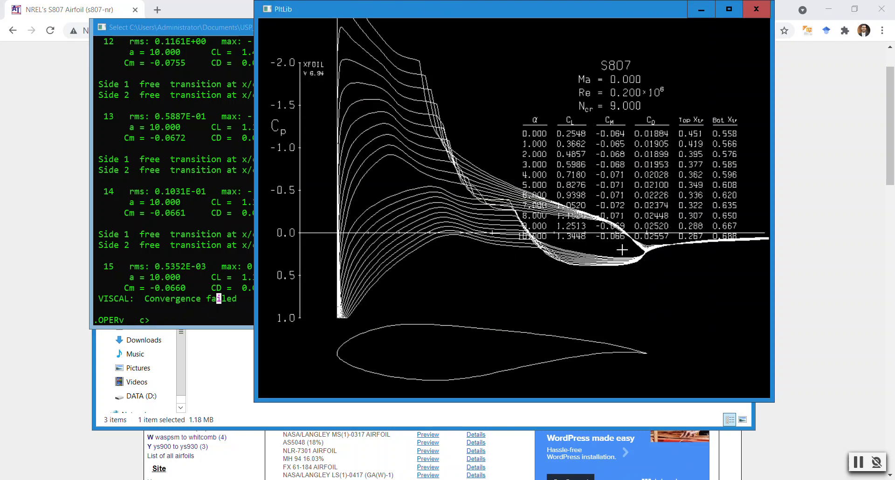
click(162, 320)
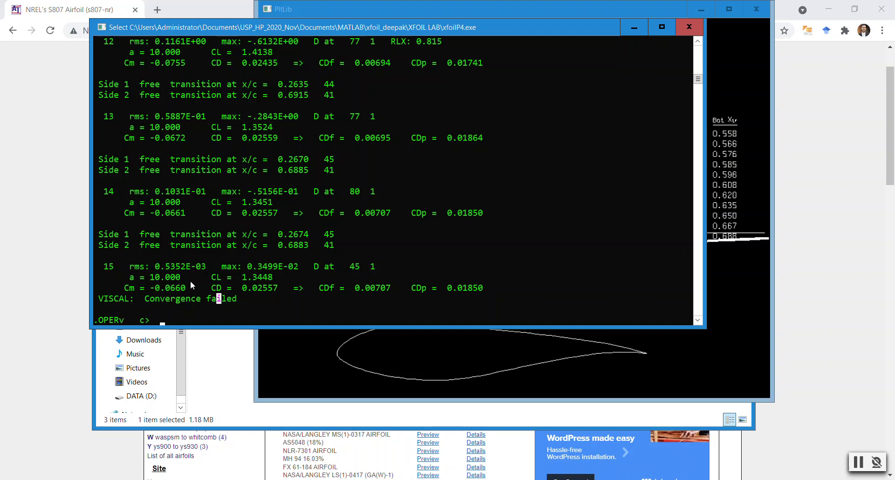
key(alt+Tab)
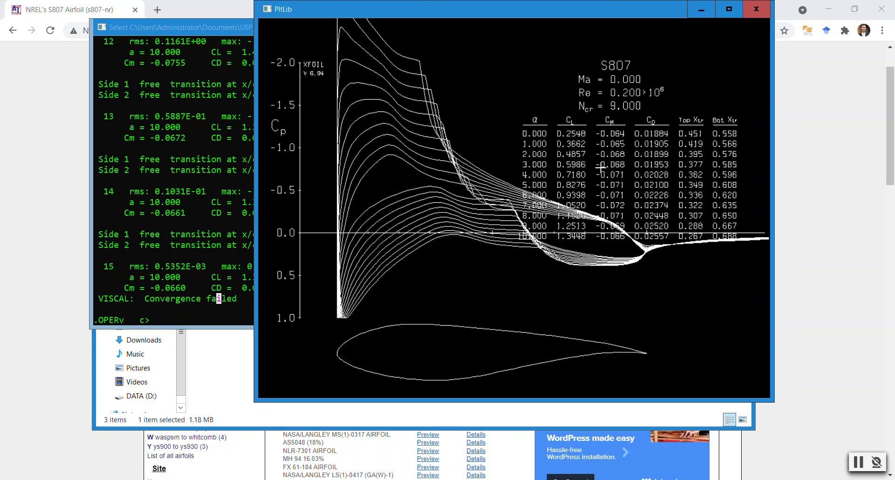
Step: Enable polar accumulation with the pacc command, naming the polar save file output and specifying no dump file
click(179, 312)
click(162, 321)
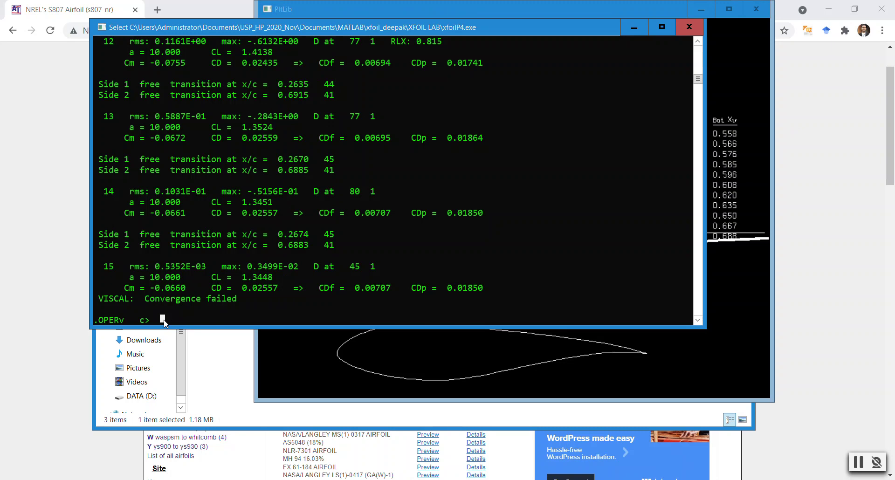
key(Escape)
text(pa)
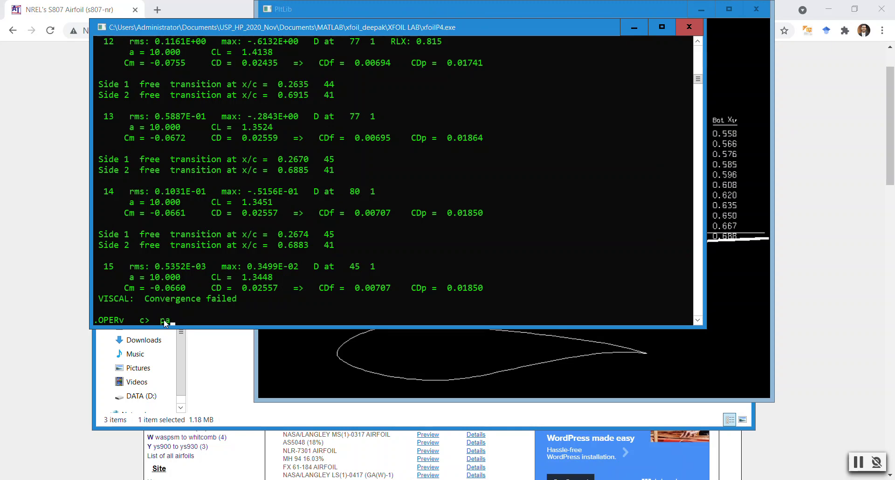
text(cc)
key(Return)
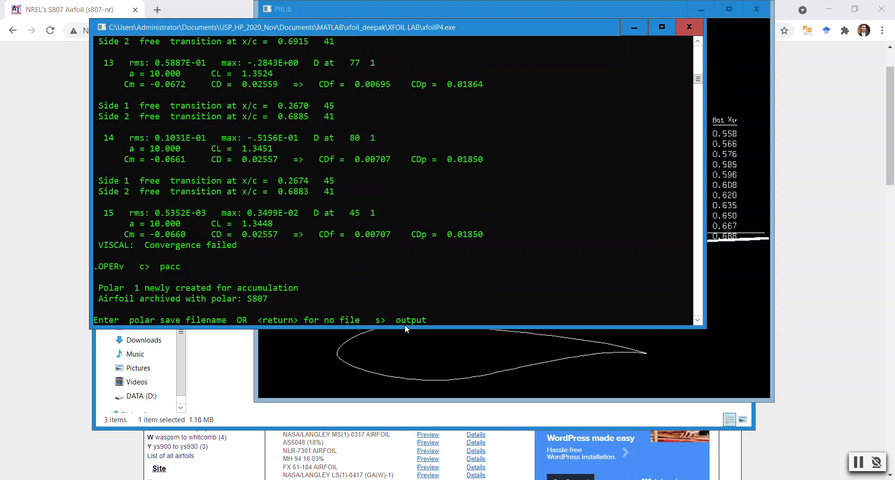
key(Return)
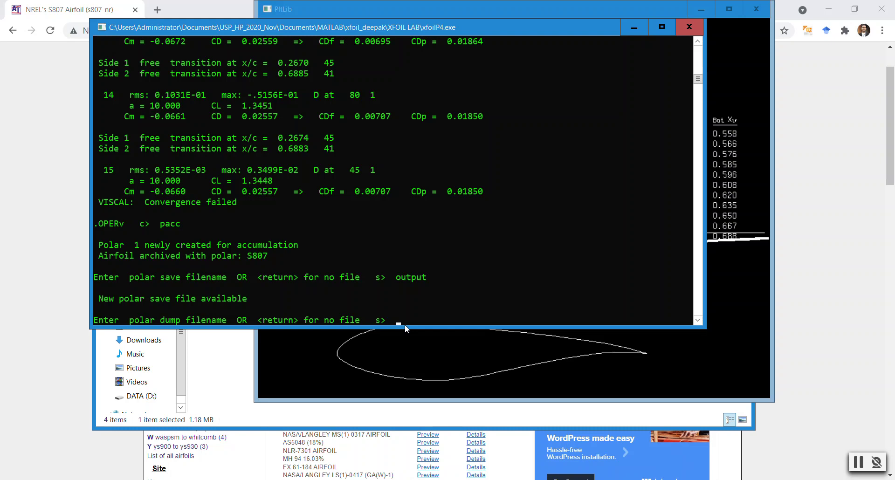
key(Return)
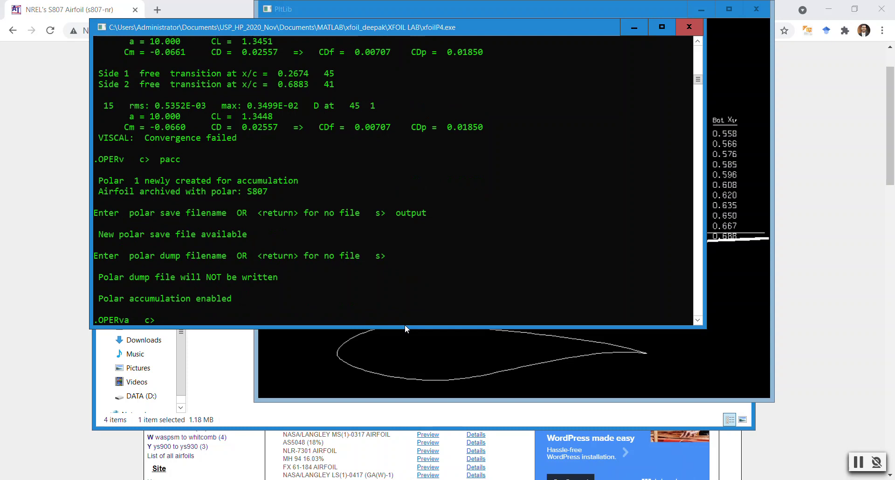
Step: Run the angle-of-attack sequence from 0 to 9 degrees in 1-degree increments with polar accumulation on
text(as)
key(Return)
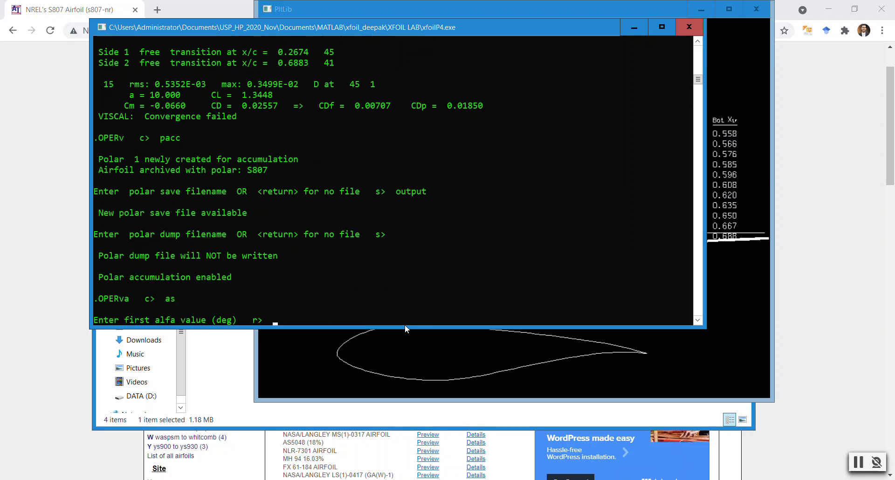
text(0)
key(Return)
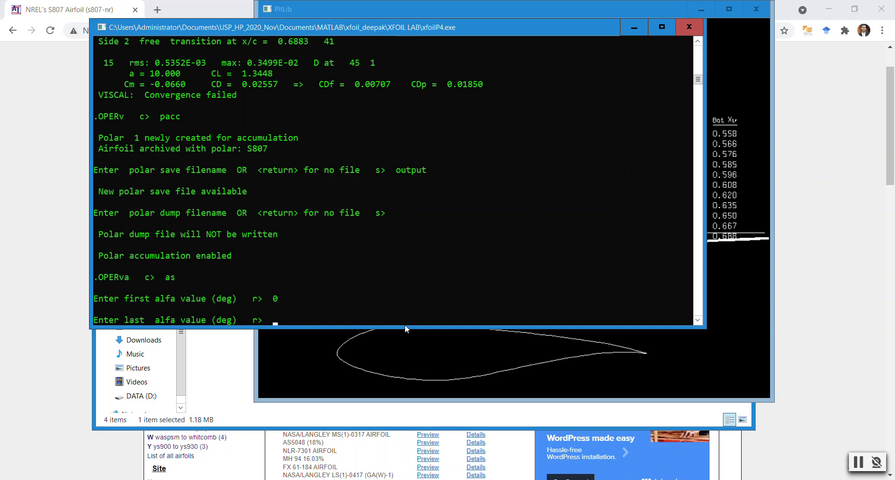
text(9)
key(Return)
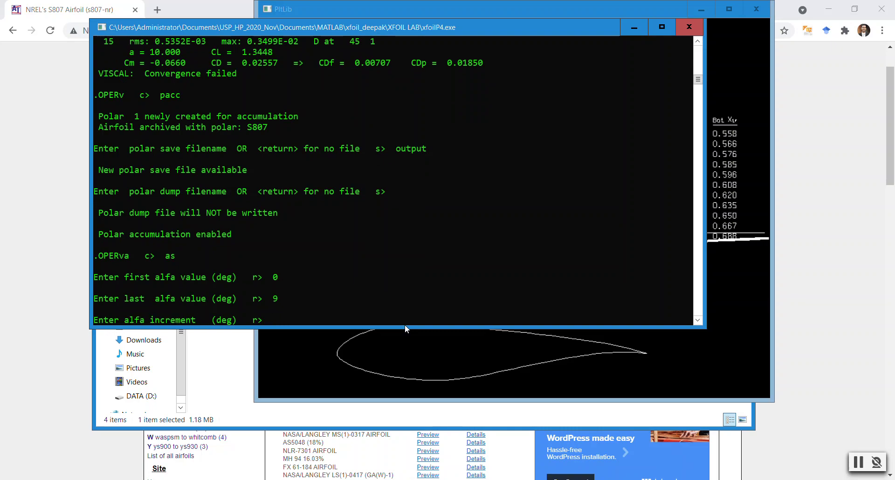
text(1)
key(Return)
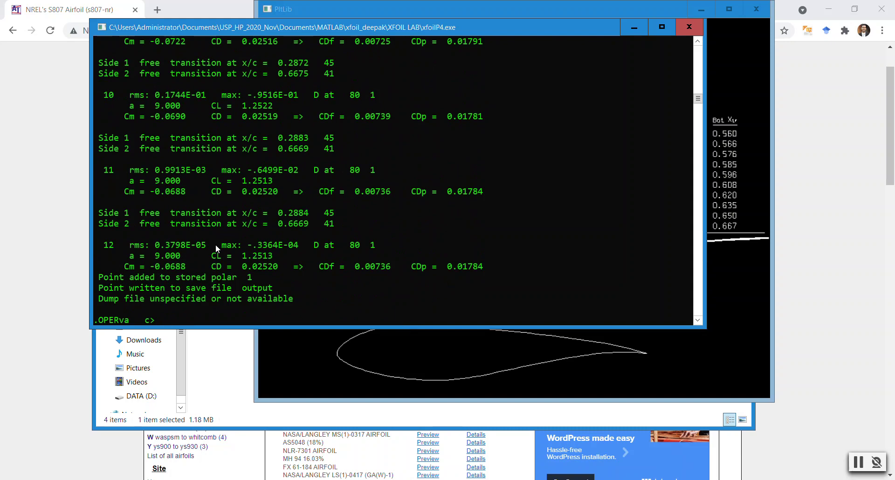
Step: Compare the plot and coefficient table of the 0 to 9 degree sweep with the console output
click(722, 185)
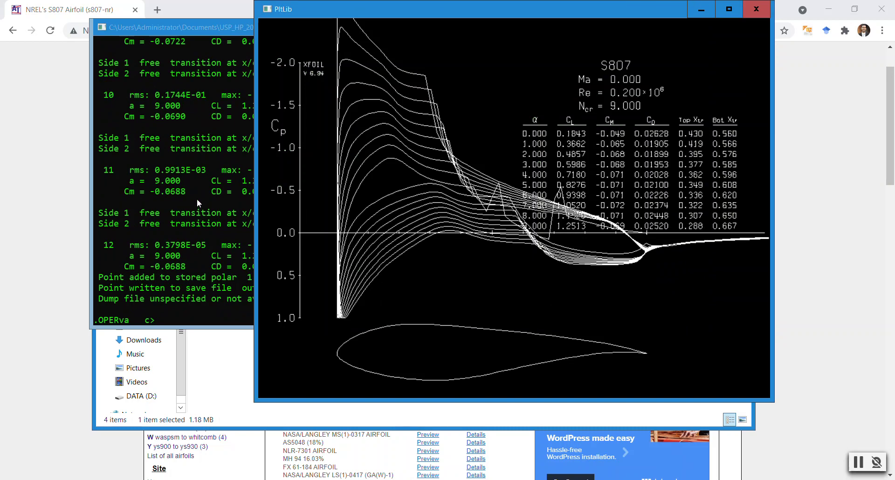
click(190, 306)
click(190, 306)
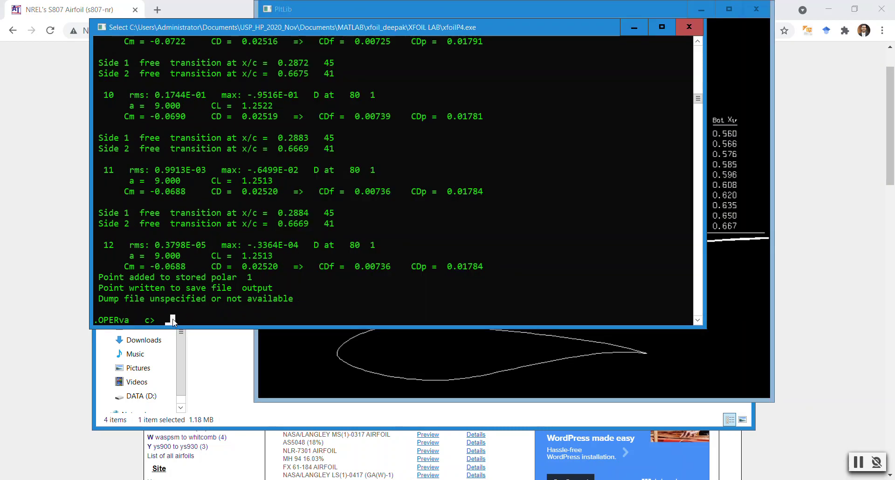
click(727, 210)
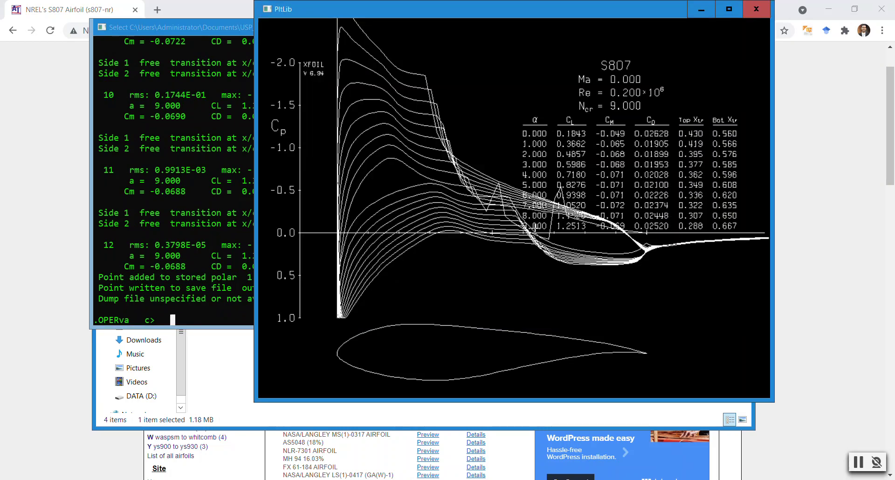
click(235, 275)
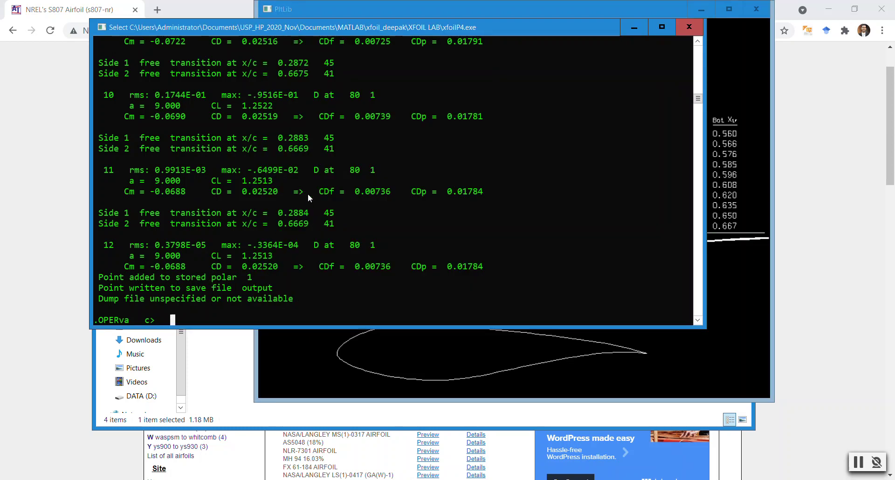
Step: Minimize the XFOIL console and plot windows and locate the saved output file in the XFOIL LAB folder
click(634, 27)
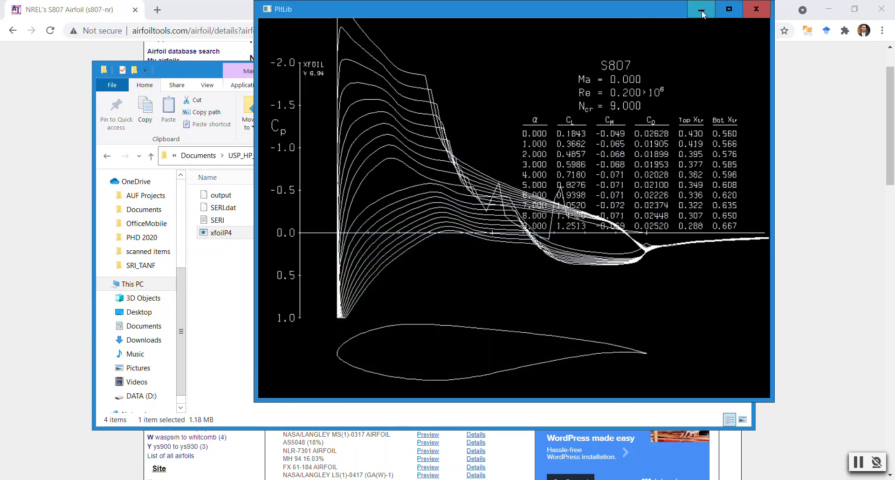
click(701, 10)
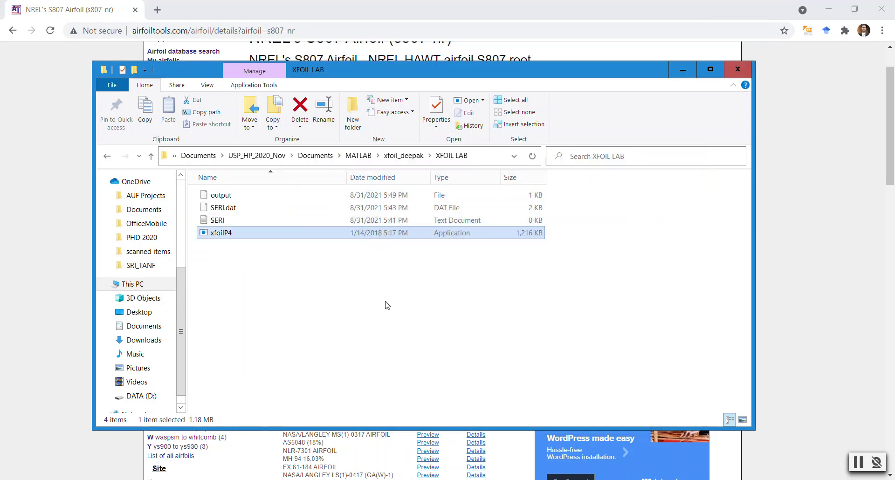
click(223, 196)
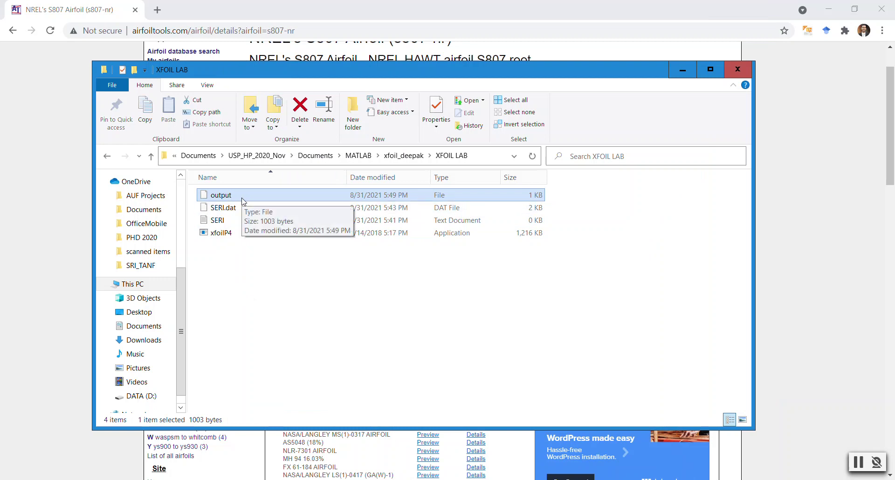
click(242, 255)
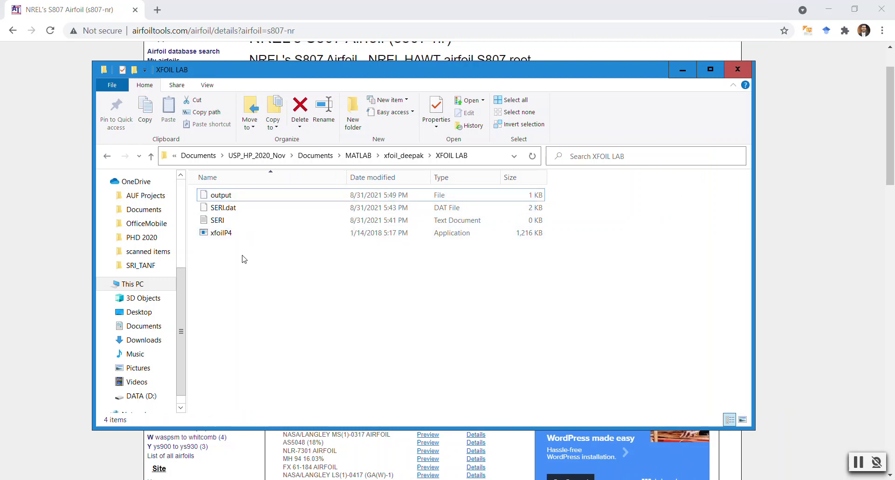
Step: Open the output polar file from the XFOIL LAB folder in Notepad++
click(229, 196)
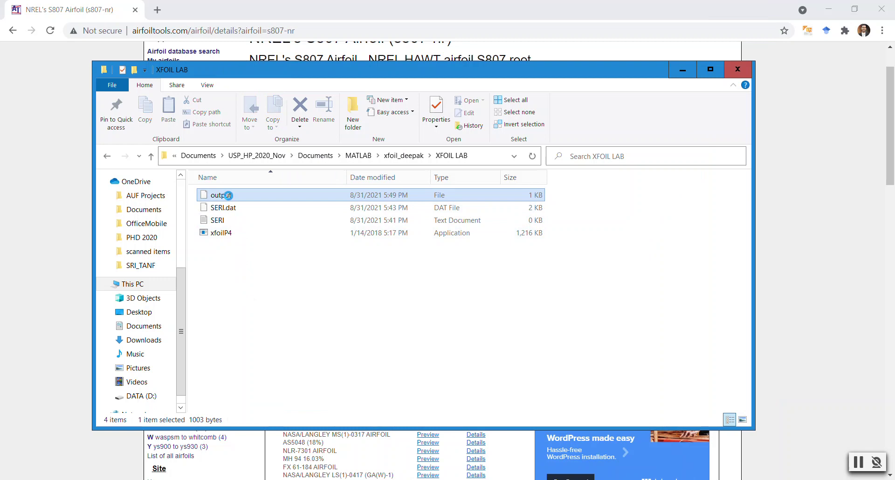
right_click(227, 195)
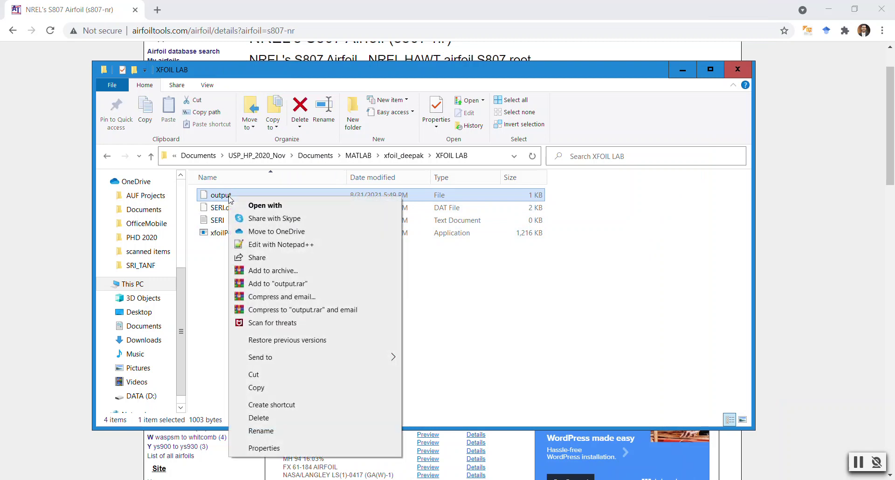
click(270, 247)
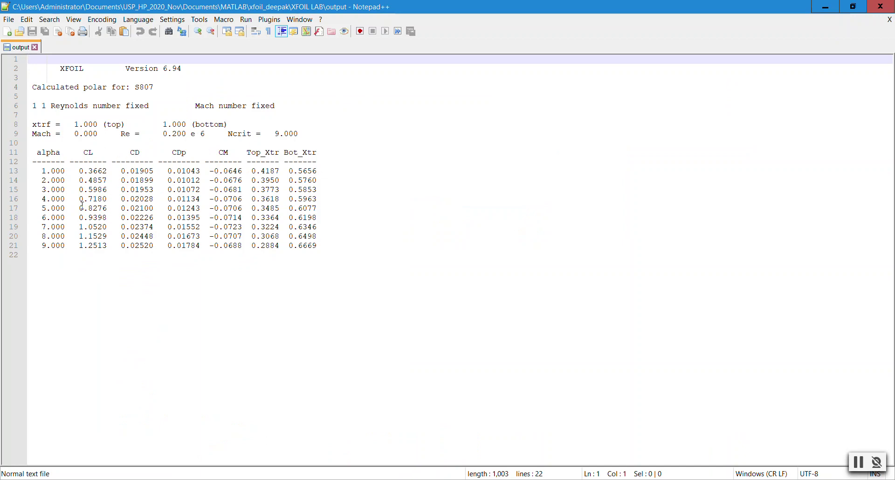
Step: Examine the alpha, CL, CD, CDp, CM, Top_Xtr and Bot_Xtr columns of the polar table and close Notepad++
click(58, 162)
click(99, 155)
click(145, 161)
click(191, 161)
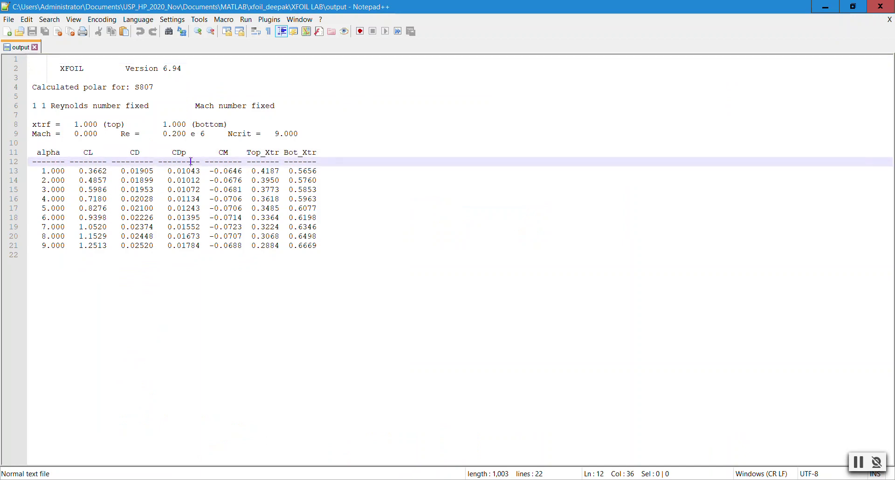
click(231, 153)
click(261, 152)
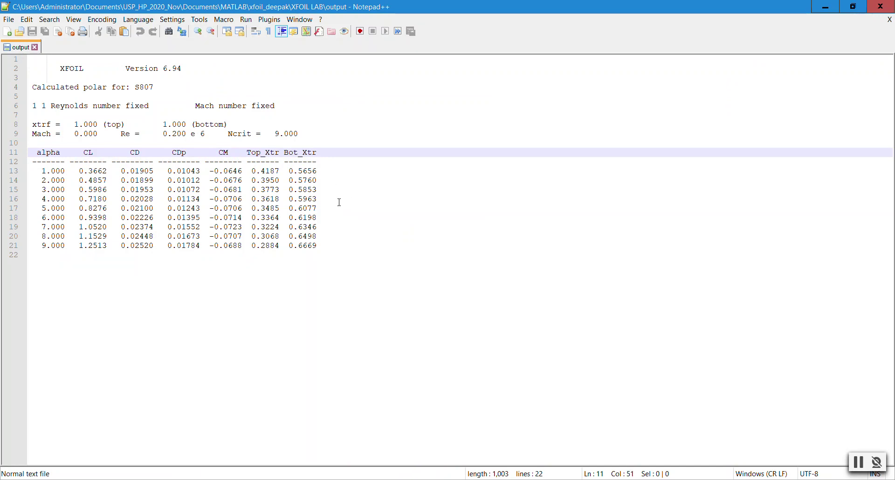
drag(263, 152, 255, 152)
drag(315, 154, 293, 153)
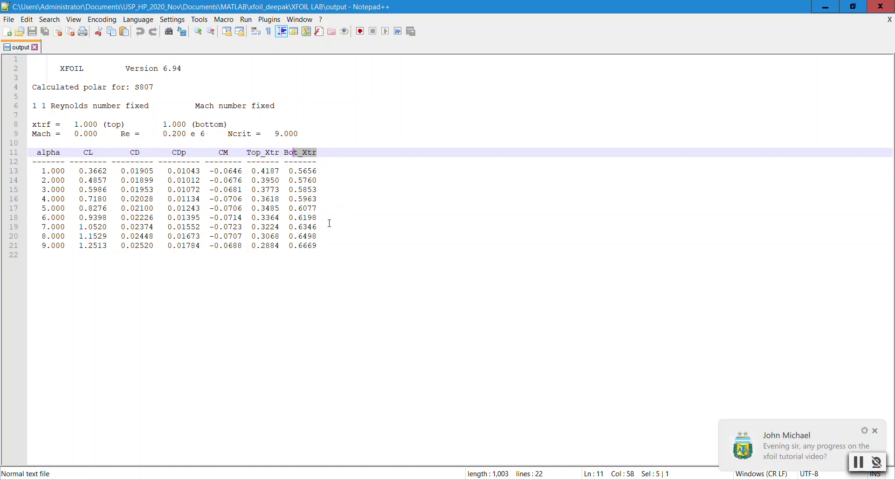
click(875, 431)
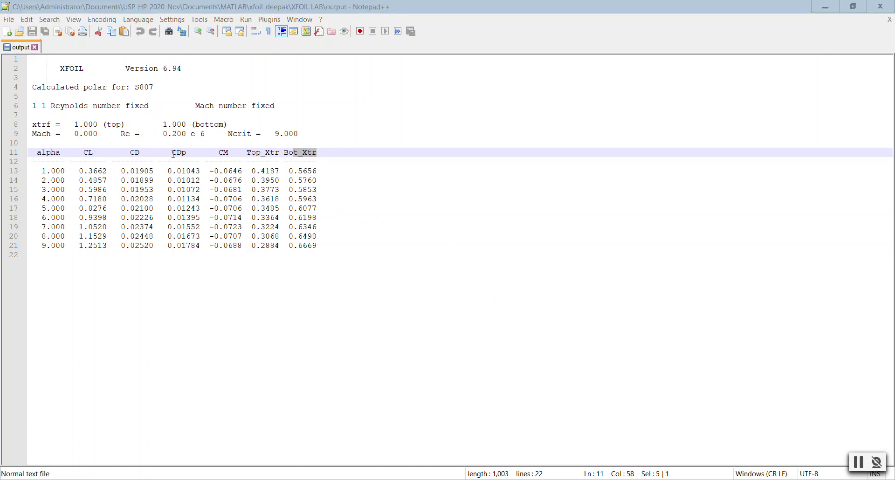
drag(173, 153, 203, 181)
click(201, 208)
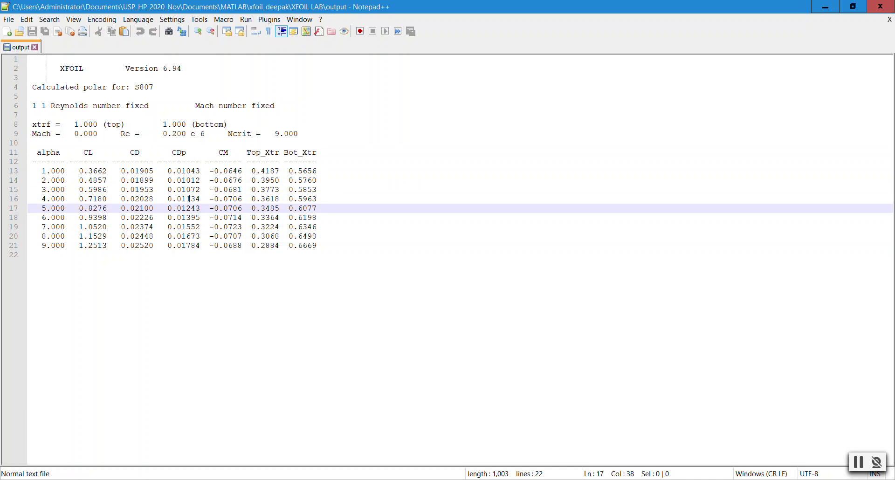
click(216, 263)
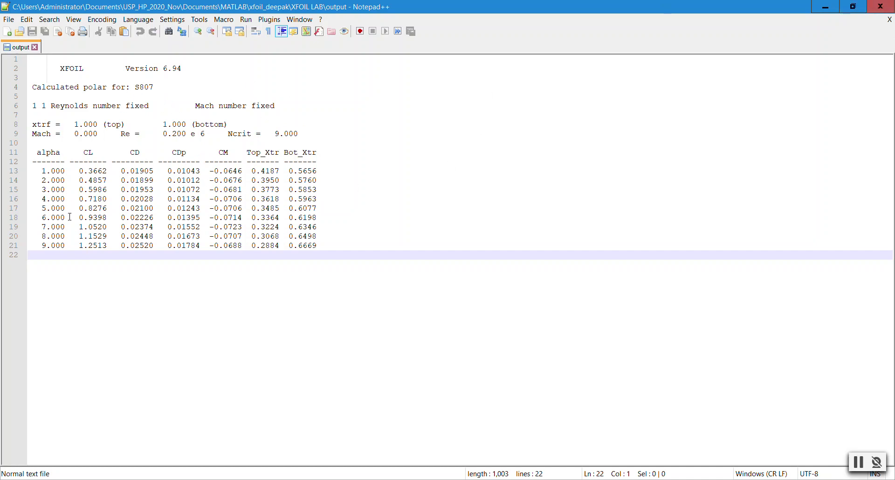
click(891, 6)
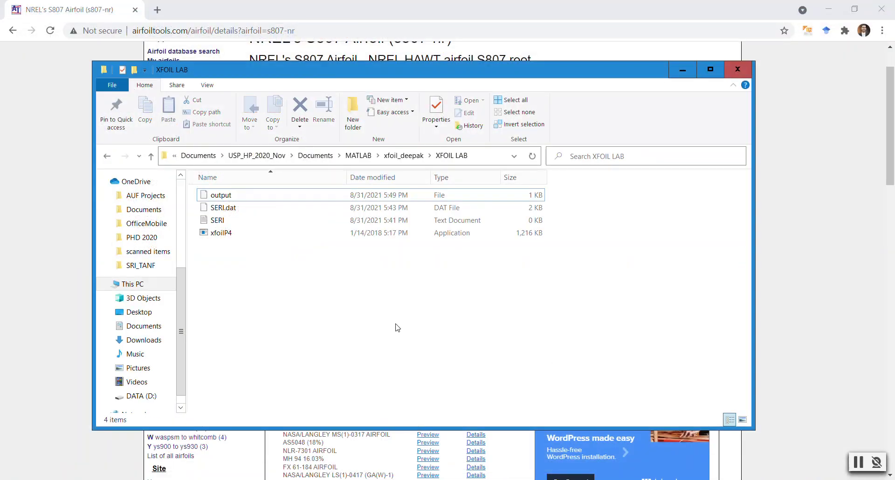
Step: Switch to the XFOIL console and run a single angle of attack of 10 degrees with the a command
click(513, 478)
click(483, 443)
click(167, 320)
text(a)
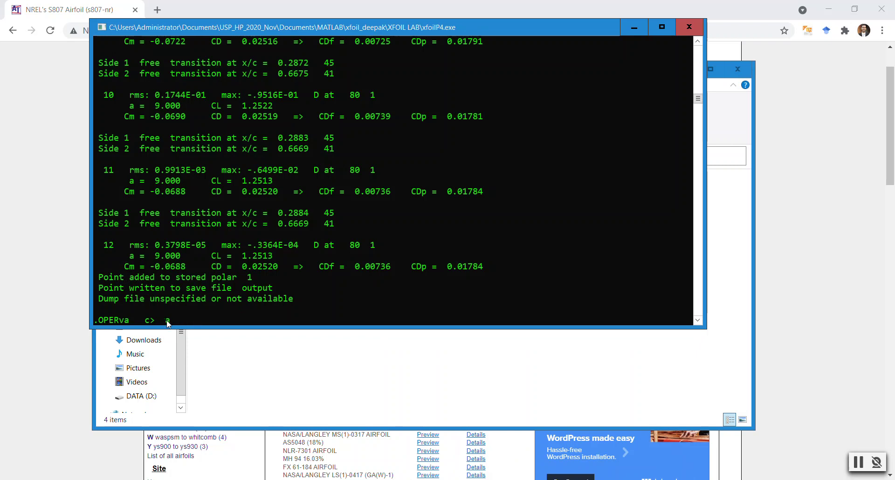
key(Return)
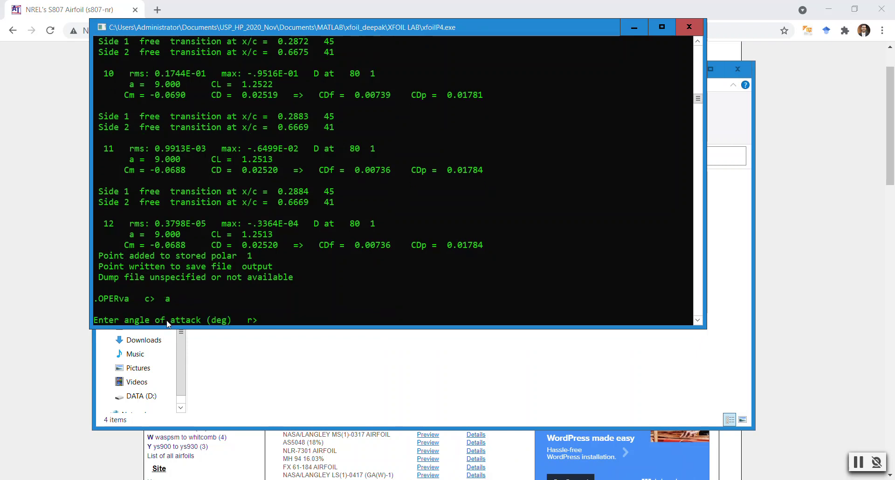
text(10)
key(Return)
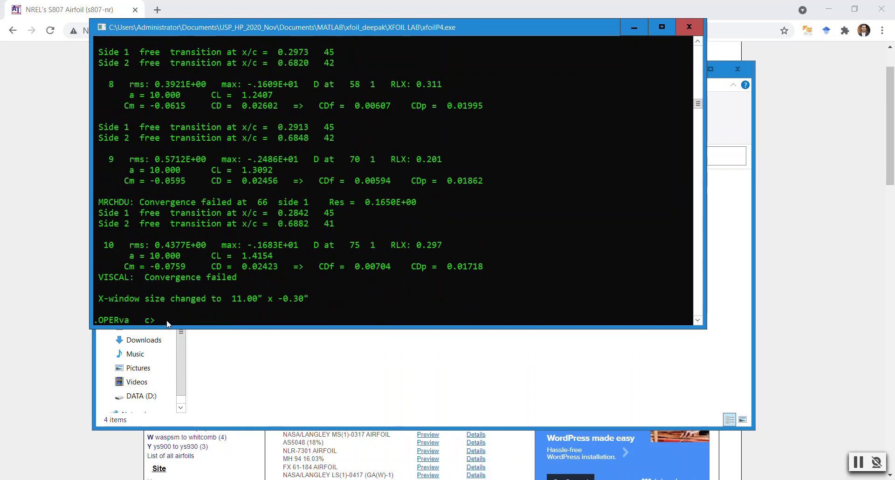
Step: Check the output file in Notepad++ for a 10-degree entry and close it
click(228, 368)
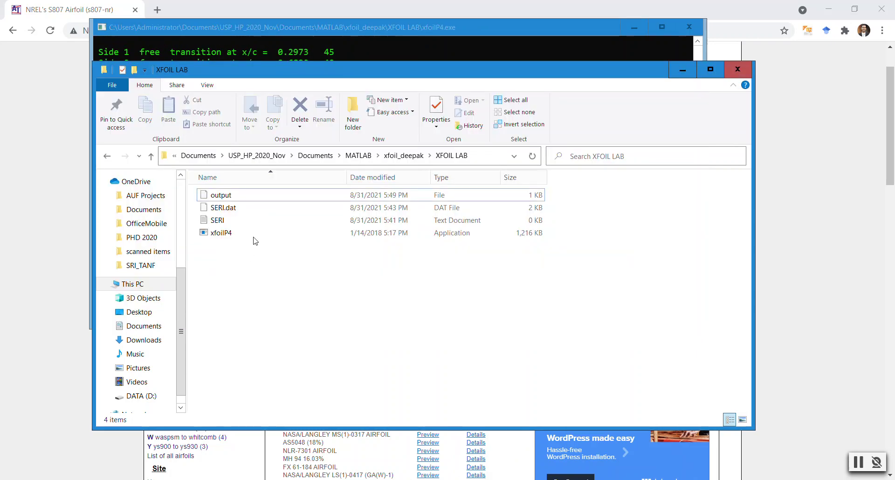
right_click(241, 193)
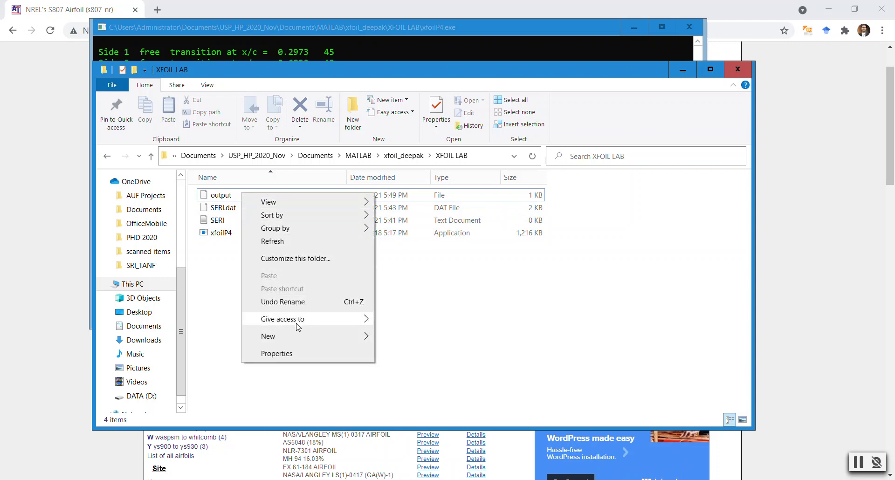
click(525, 285)
click(226, 195)
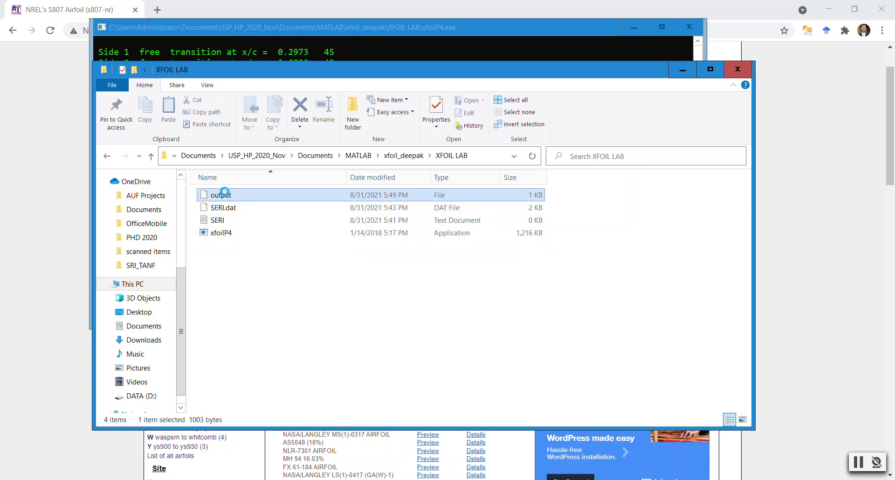
right_click(224, 191)
click(248, 242)
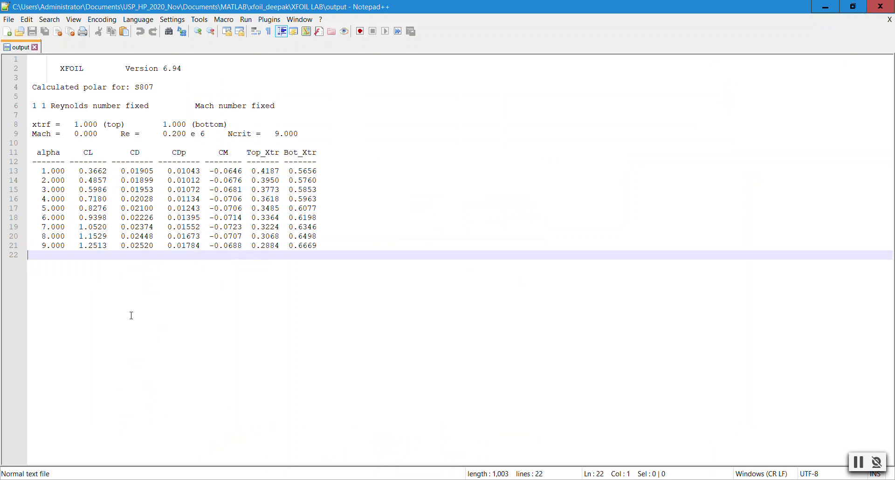
click(880, 6)
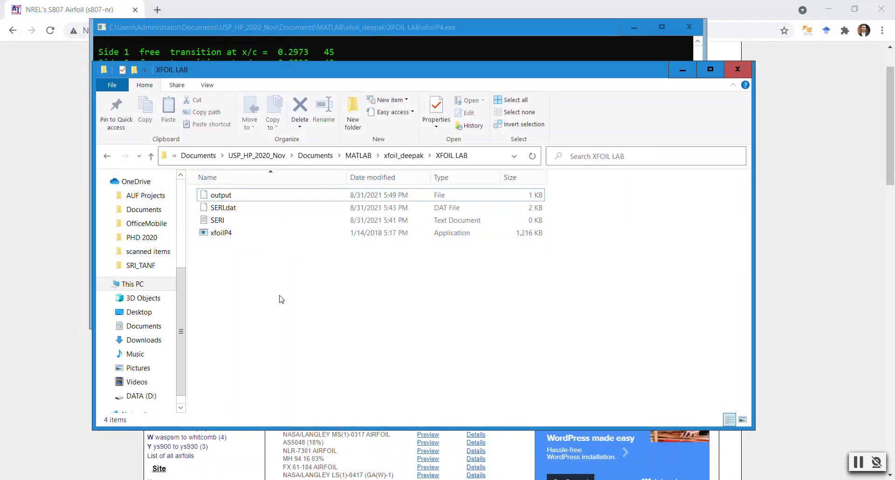
Step: Return to the XFOIL console and continue the 10-degree viscous iterations by issuing the ! command twice
click(531, 477)
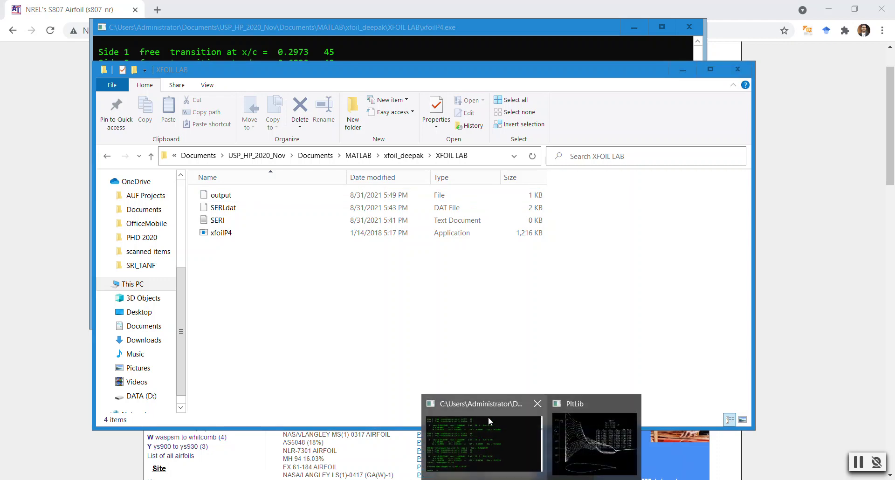
click(488, 416)
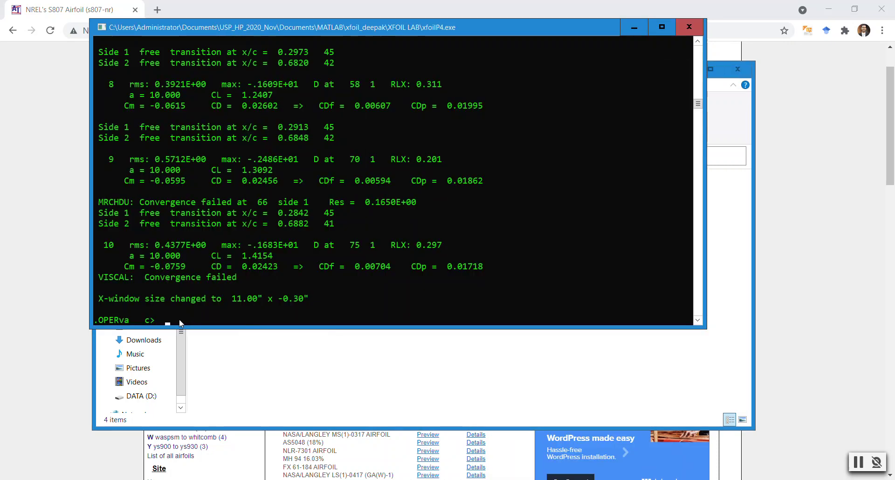
text(!)
key(Return)
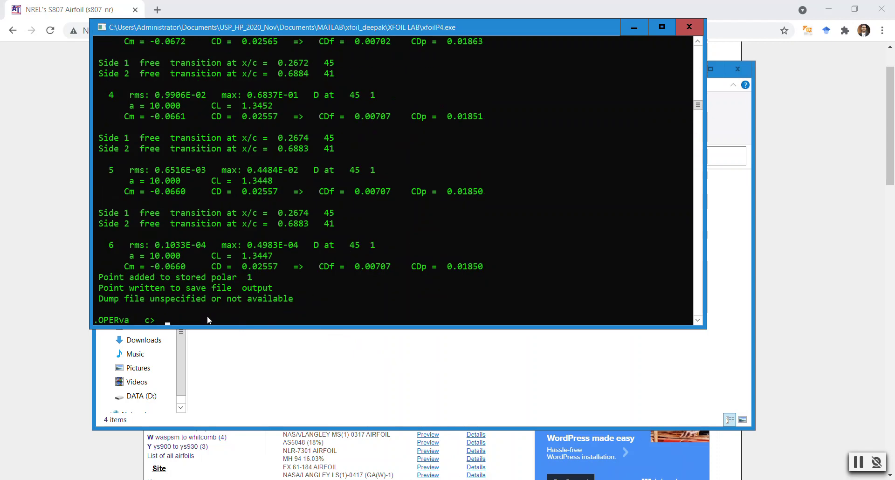
text(!)
key(Return)
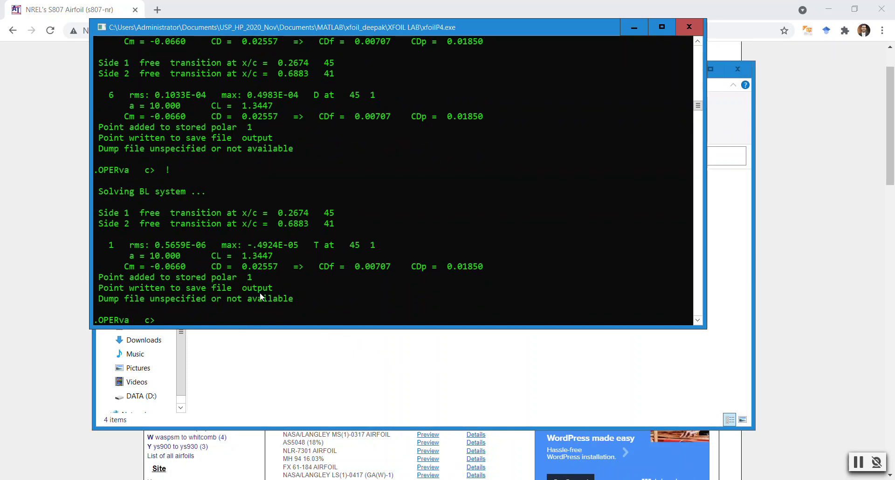
Step: Minimize the XFOIL console, reopen the output file in Notepad++ and highlight the first 10-degree row
click(638, 29)
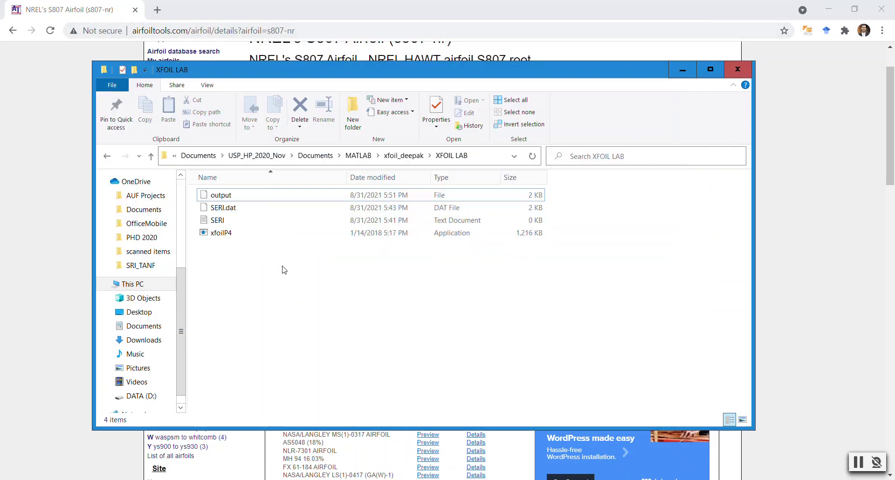
right_click(230, 196)
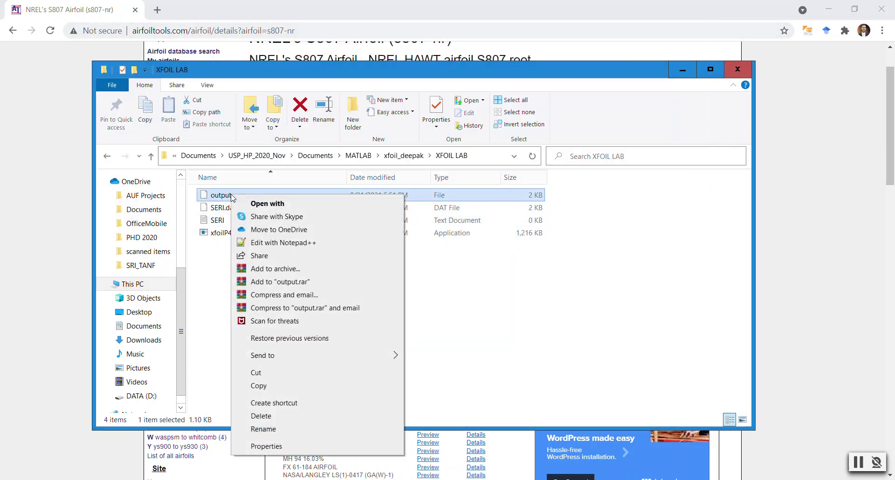
click(255, 242)
click(109, 275)
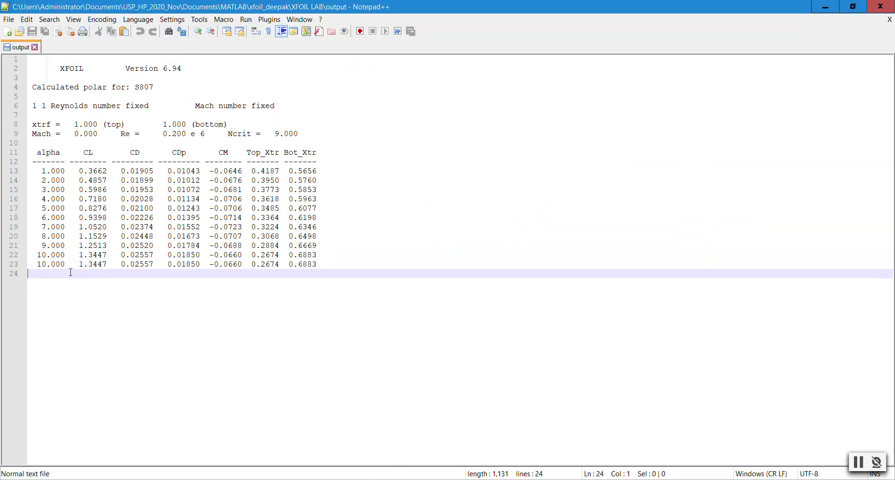
click(38, 255)
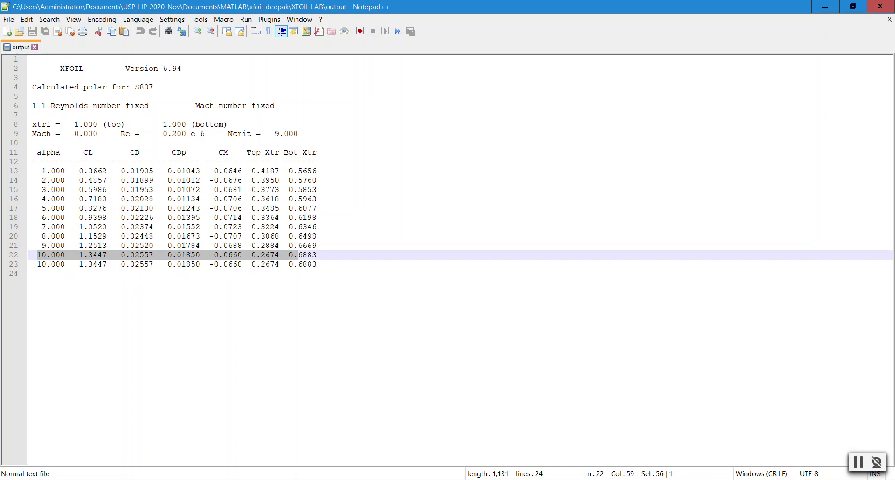
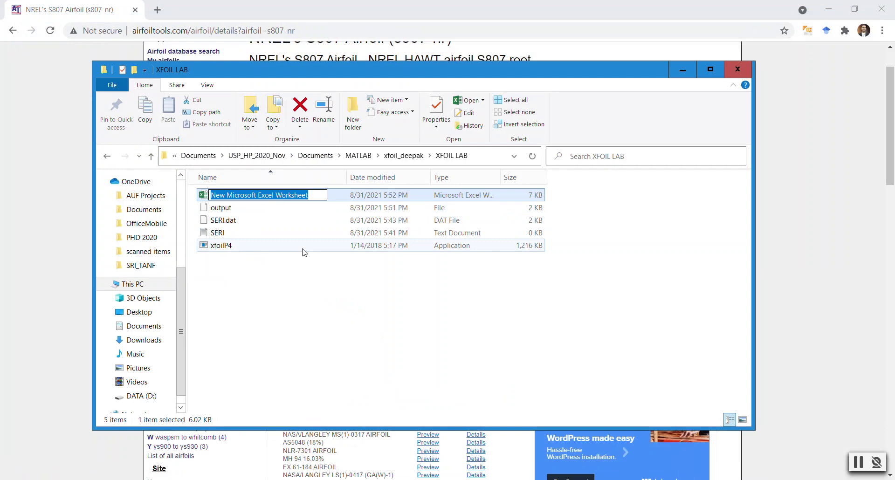
Step: Name the new Excel worksheet in the XFOIL LAB folder results
key(BackSpace)
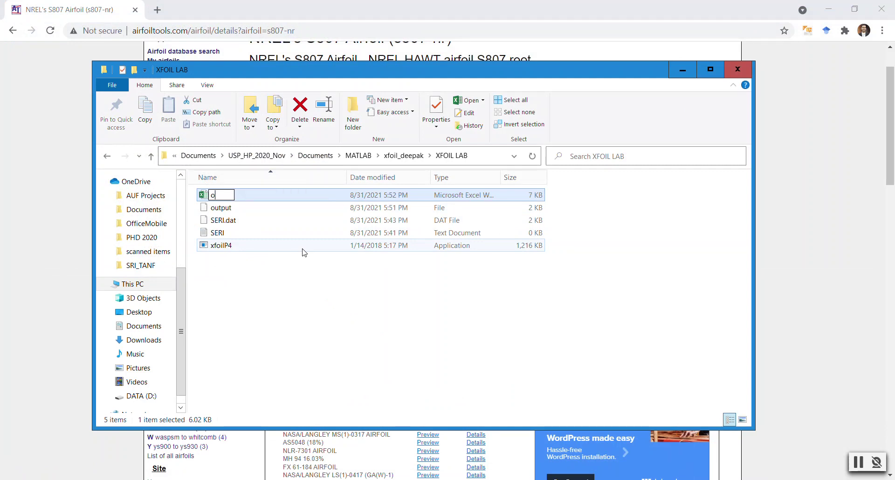
text(result)
key(Return)
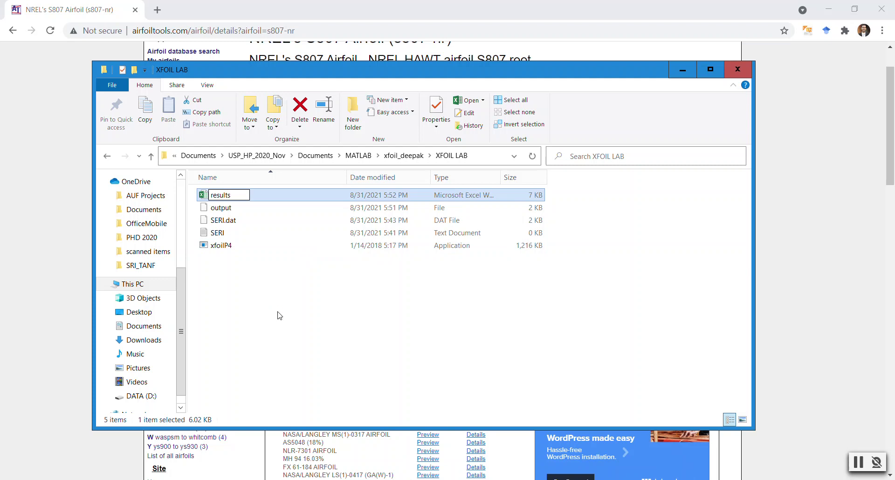
click(278, 312)
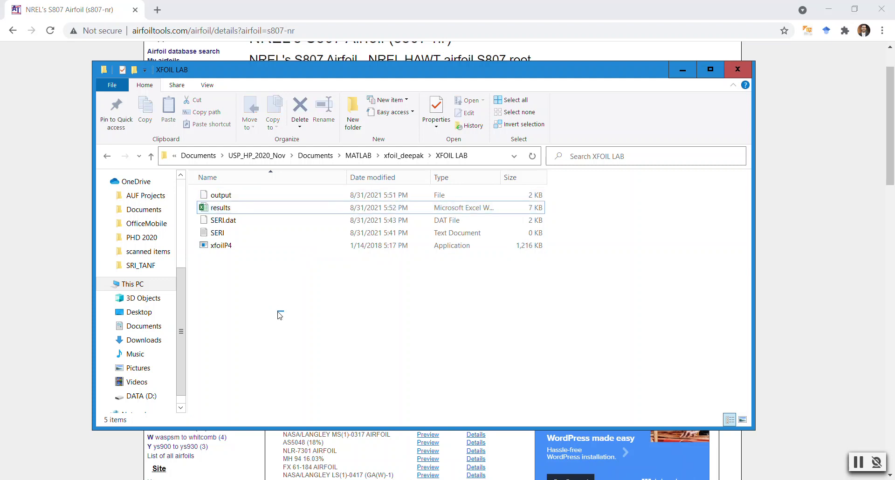
Step: Open the results workbook in Excel and maximize its window
click(235, 210)
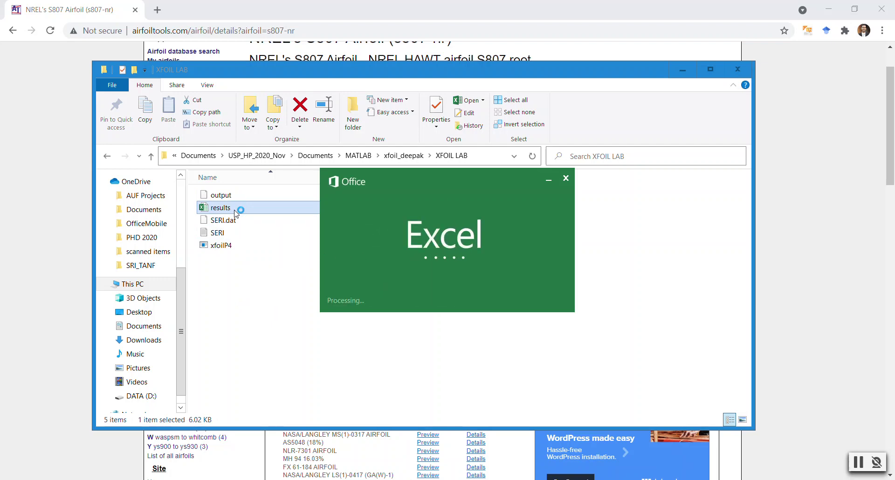
drag(634, 88, 518, 104)
double_click(518, 103)
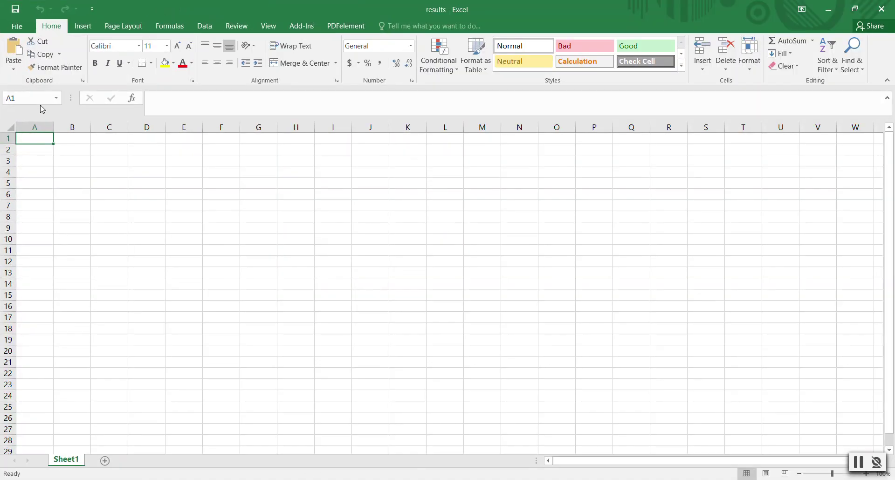
Step: Open the output file from the XFOIL LAB folder in Excel, showing all file types and accepting the format mismatch
click(19, 26)
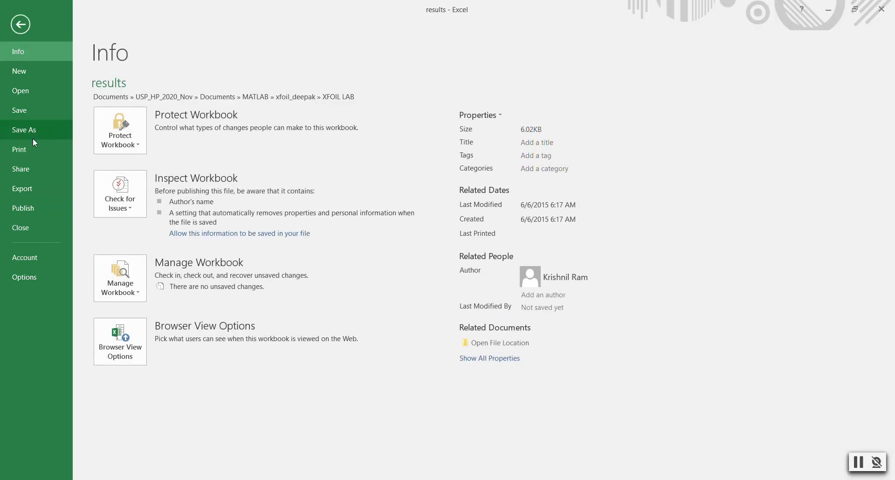
click(34, 91)
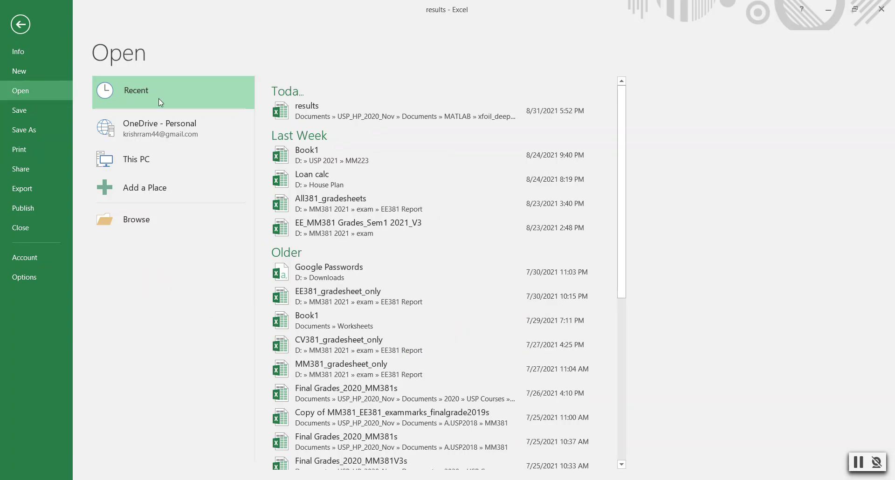
click(133, 215)
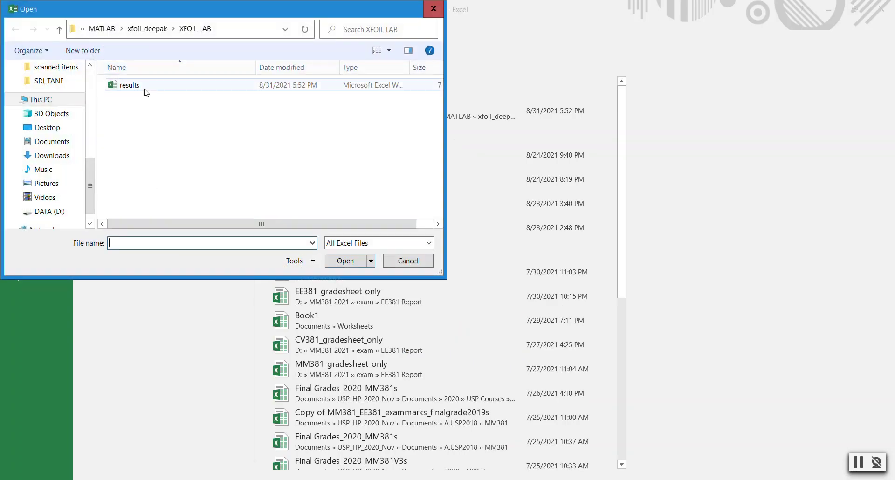
click(193, 32)
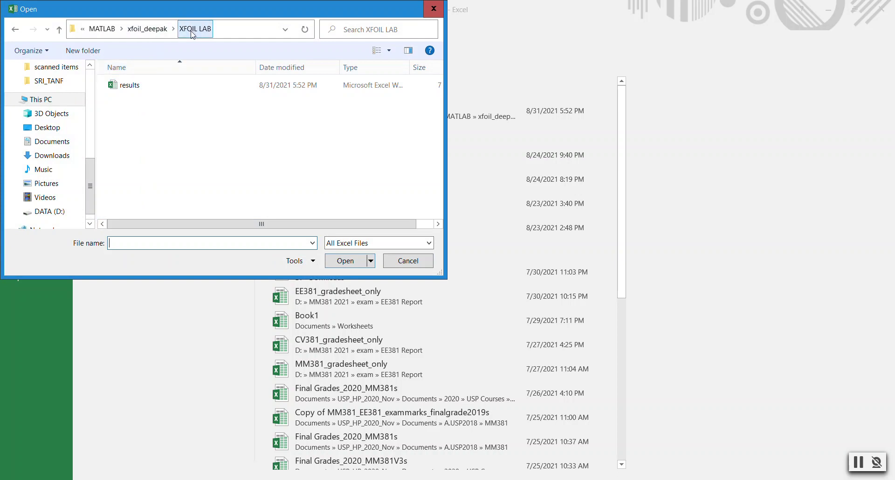
click(313, 246)
click(394, 247)
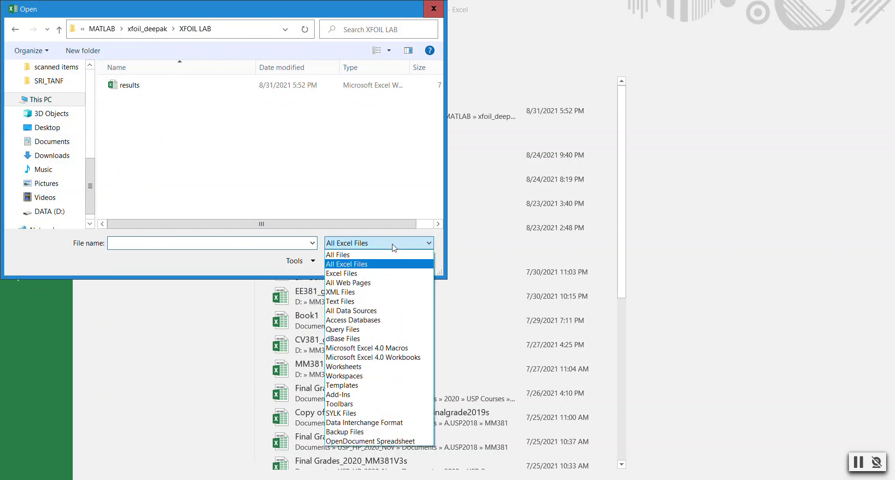
click(339, 254)
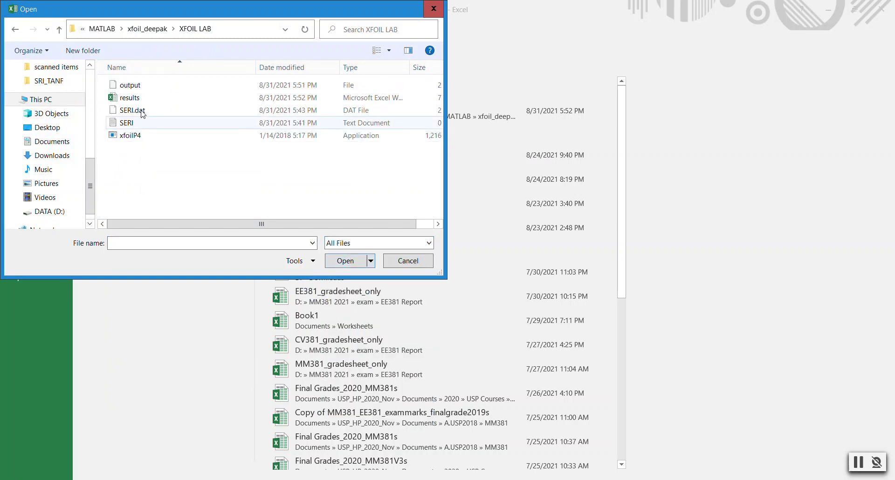
click(130, 85)
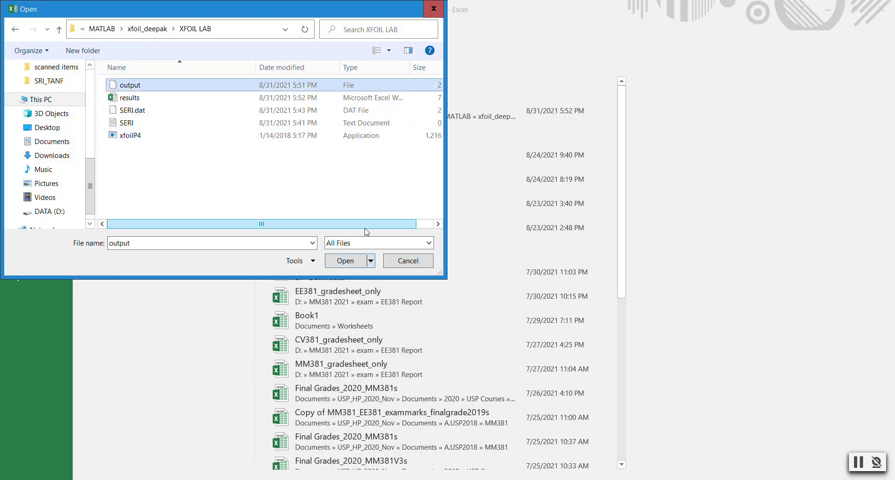
click(345, 260)
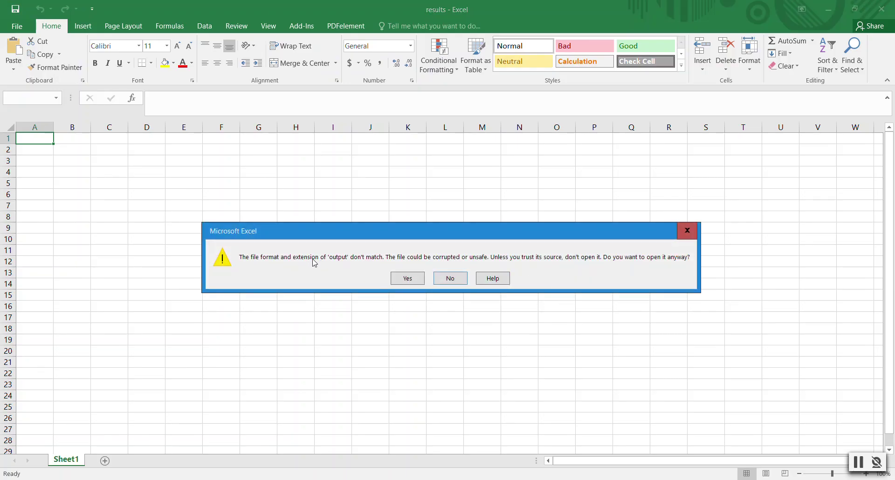
click(404, 280)
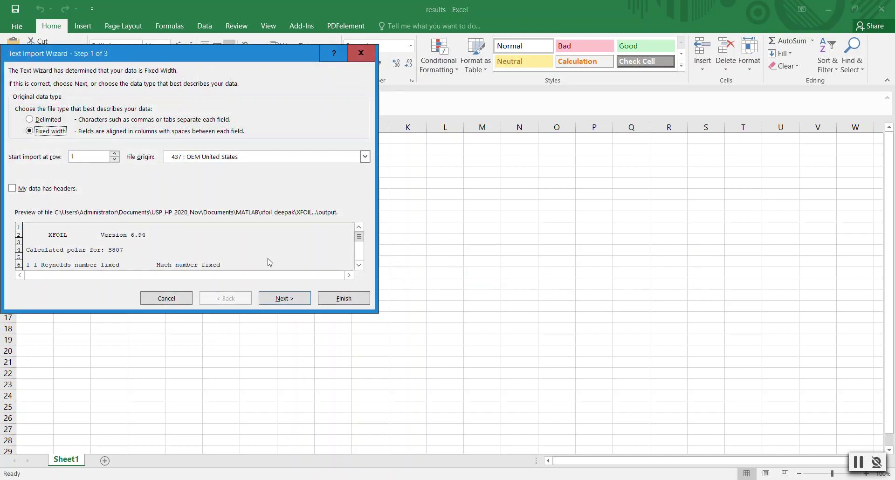
Step: Import the output text as delimited data, using only spaces as delimiters and treating consecutive delimiters as one
click(38, 120)
click(284, 298)
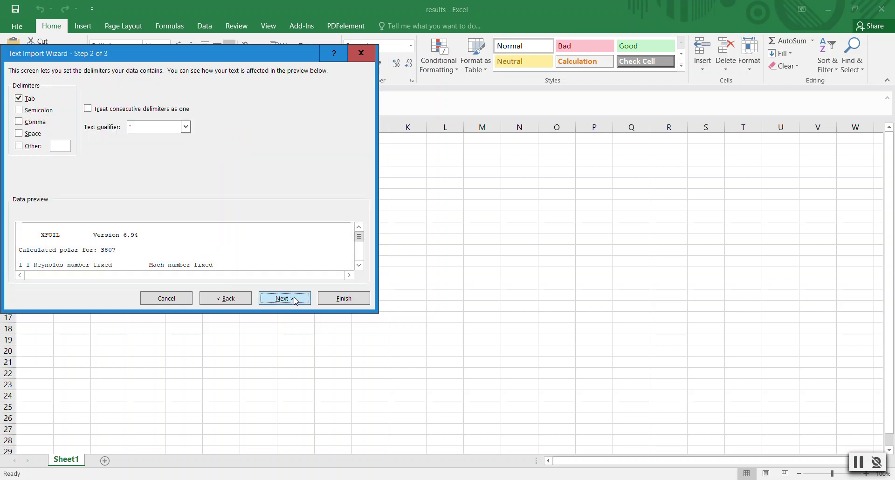
click(20, 111)
click(19, 122)
click(20, 134)
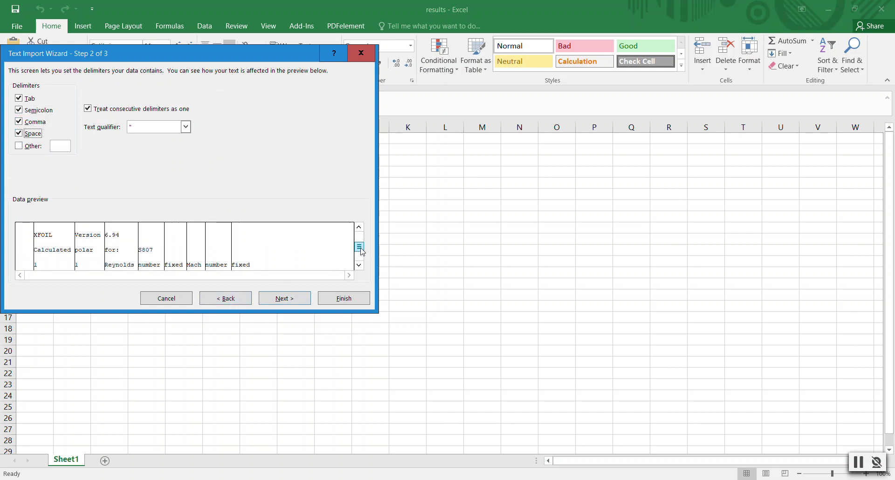
click(361, 255)
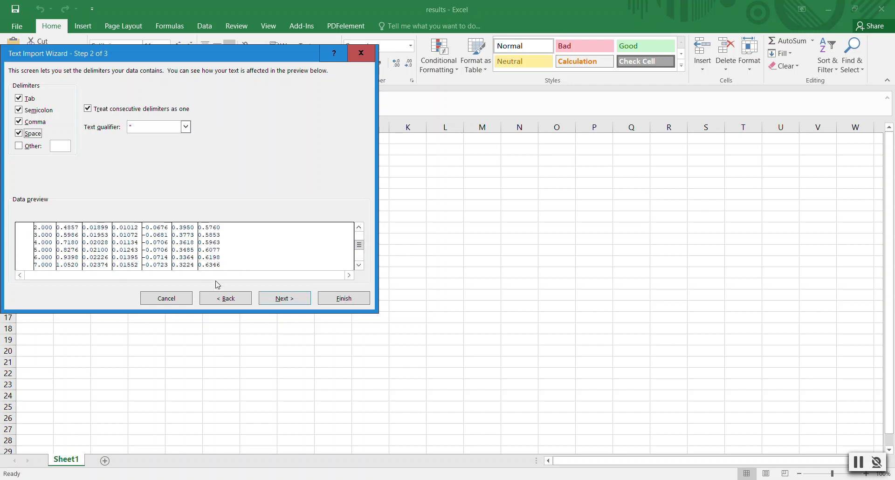
click(19, 123)
click(18, 111)
click(19, 98)
click(294, 300)
click(337, 298)
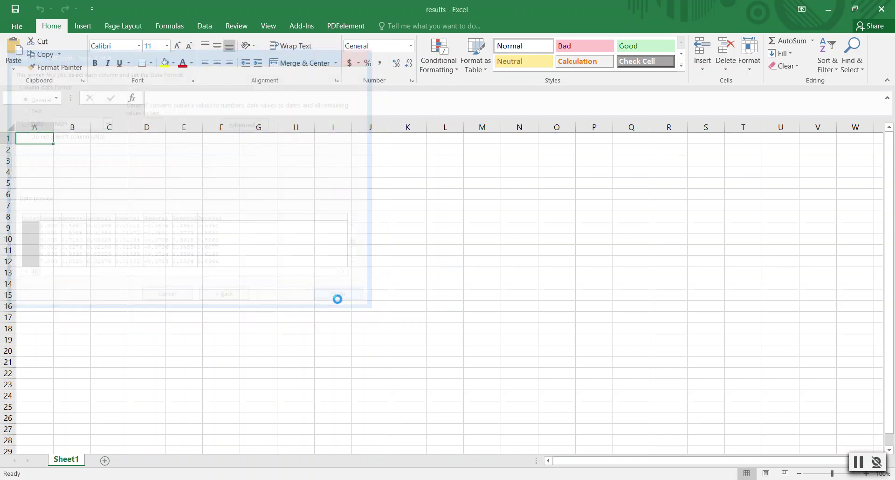
click(358, 284)
Step: Fill the CDp column with yellow from its header in E11 to the last data row, E23
click(233, 274)
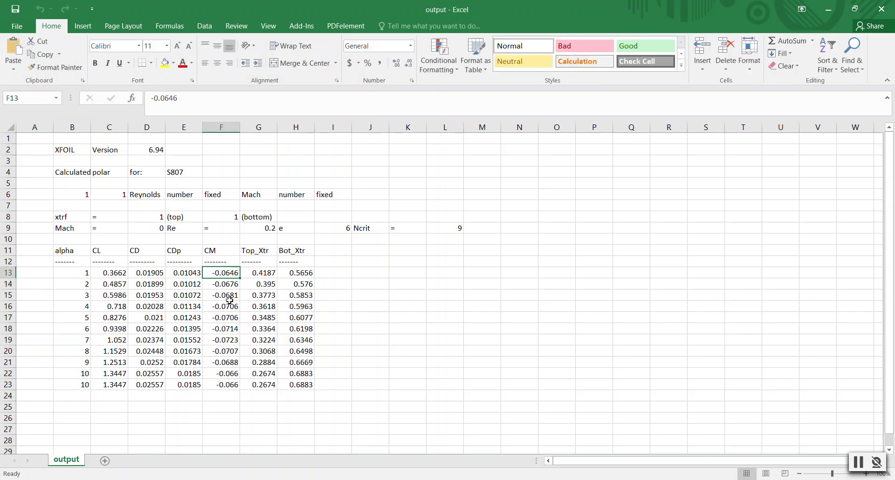
drag(184, 274, 183, 383)
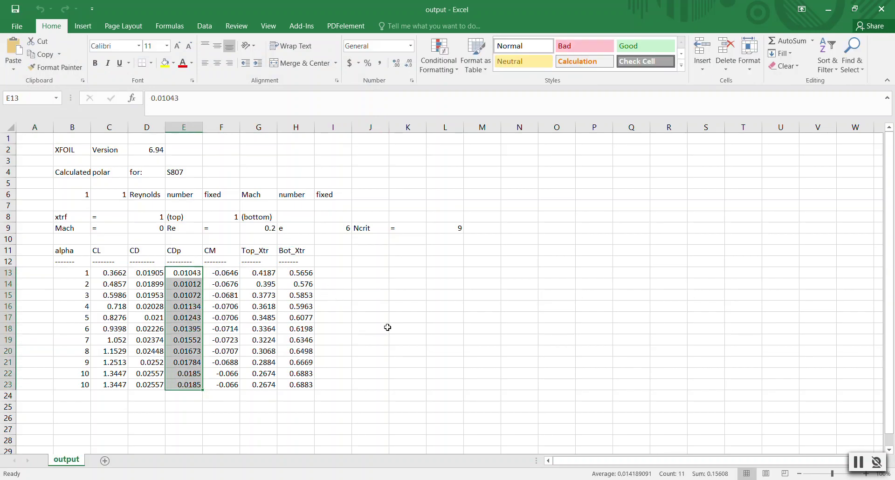
click(386, 328)
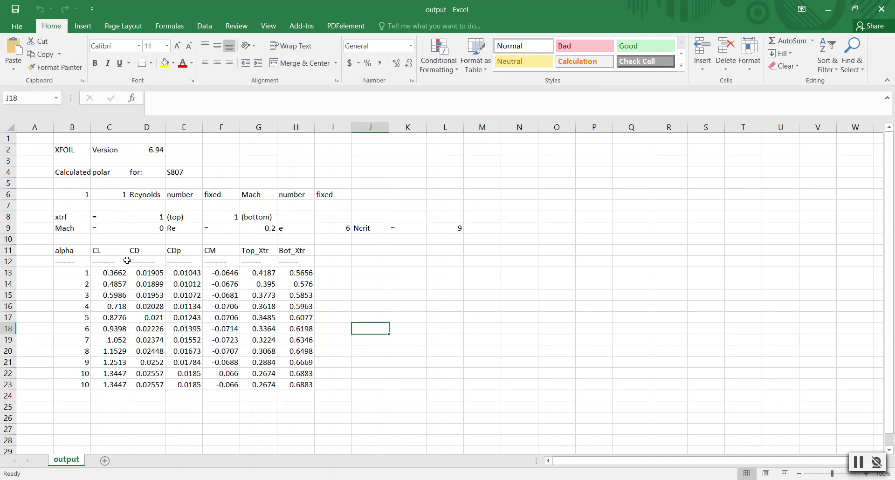
click(375, 263)
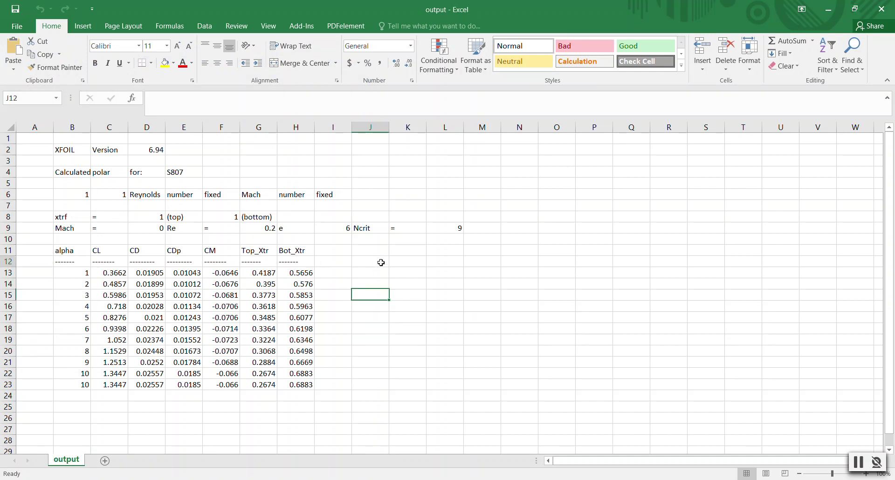
drag(192, 255, 188, 386)
click(164, 63)
click(452, 340)
Step: Compare the CD column with the highlighted CDp column in the polar table
drag(179, 251, 186, 383)
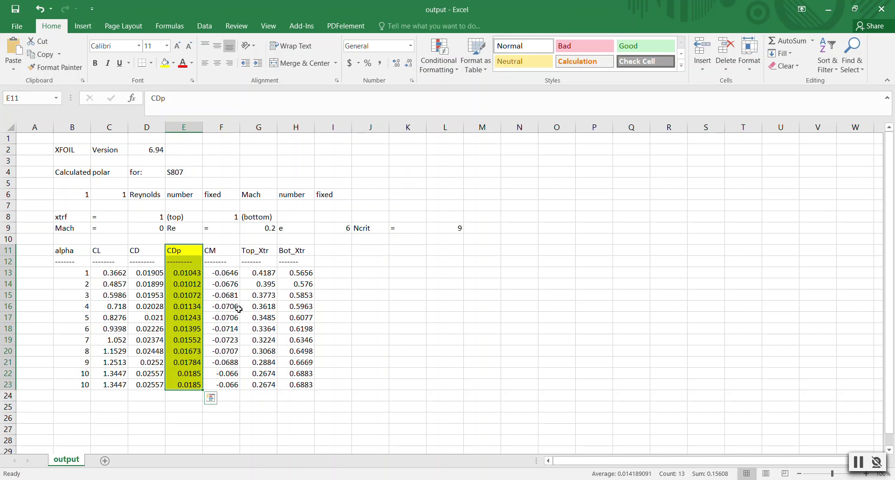
drag(147, 252, 151, 385)
click(232, 342)
drag(171, 251, 181, 381)
Step: Enter the header skin friction drag in J11 and widen column J to fit the text
double_click(363, 251)
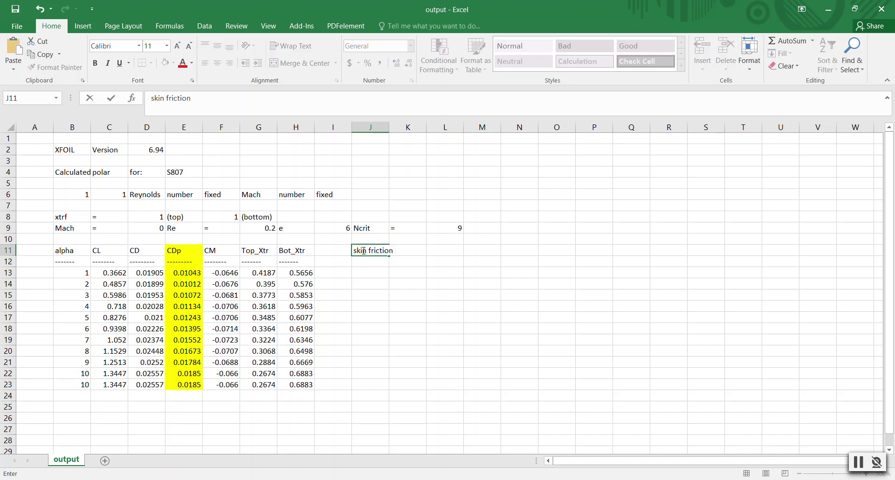
text(skin friction drag)
click(399, 250)
click(407, 176)
drag(387, 127, 412, 127)
click(441, 283)
Step: Calculate skin friction drag in J13 with =D13-E13 and fill the formula down to J23
click(383, 262)
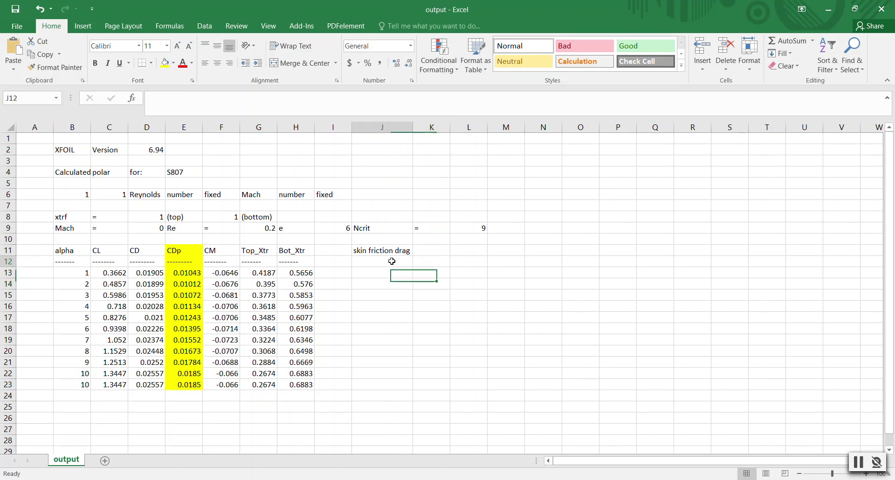
click(404, 296)
click(382, 272)
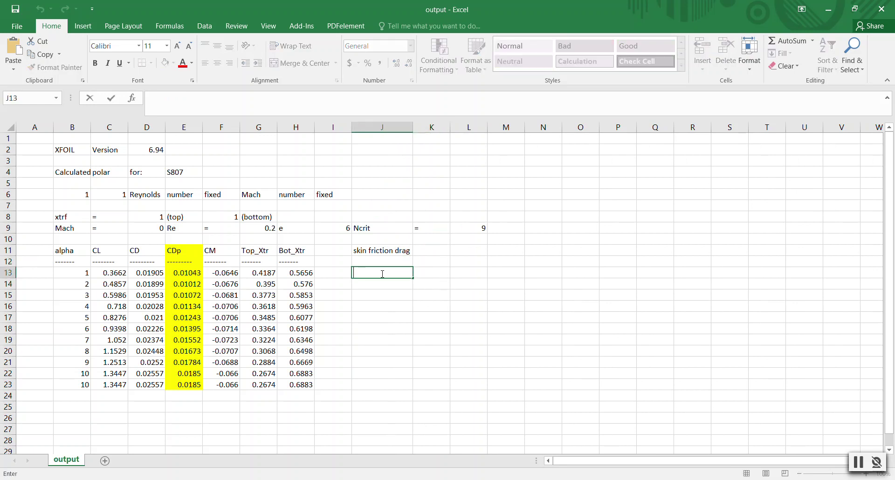
text(=)
click(142, 273)
text(-)
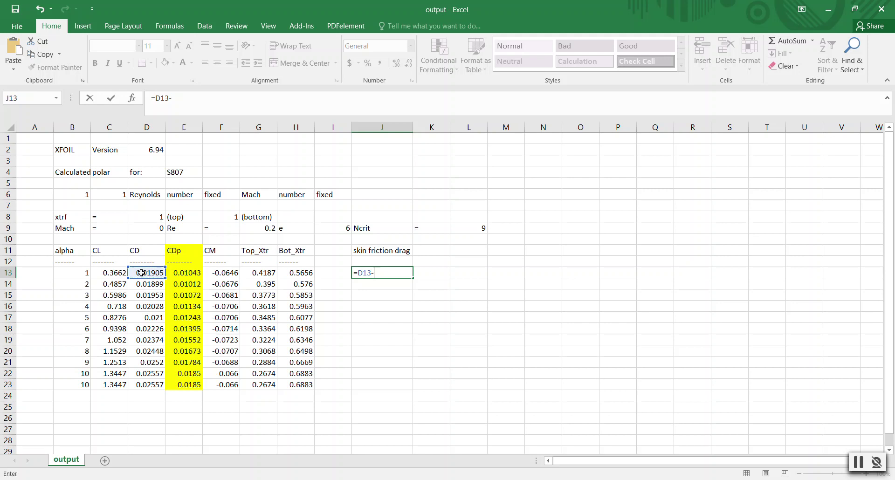
click(192, 274)
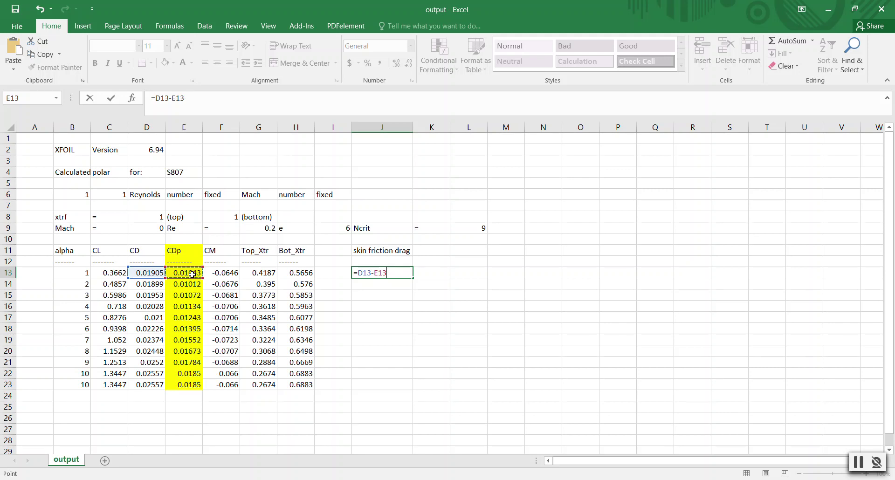
key(Return)
click(405, 273)
drag(412, 277, 410, 394)
click(531, 374)
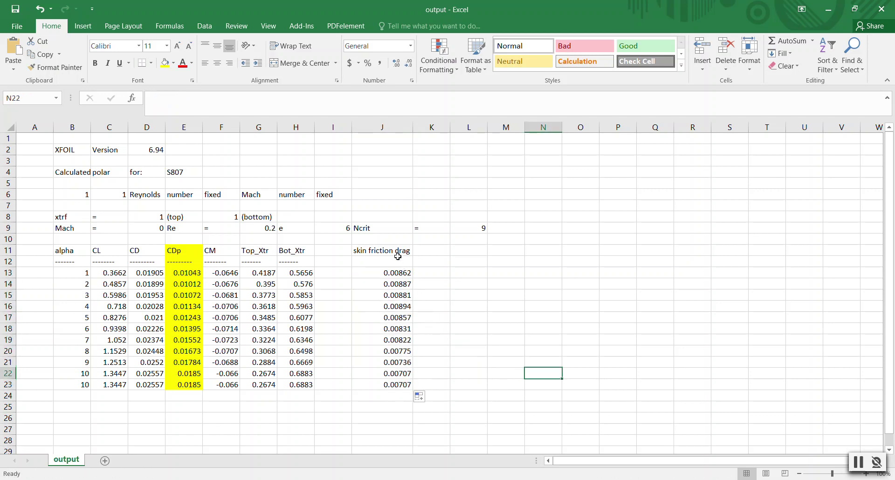
Step: Fill the skin friction drag column, J11 to J23, with the standard light green color
drag(393, 252, 392, 385)
click(174, 64)
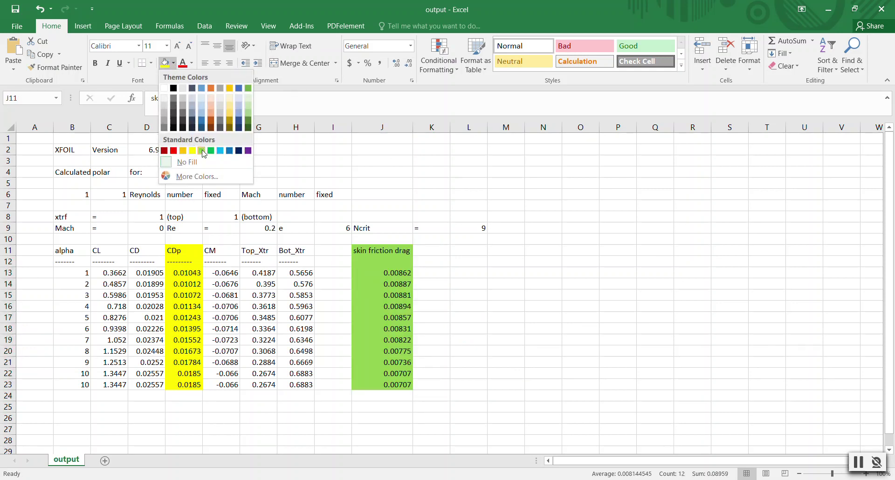
click(202, 152)
click(546, 305)
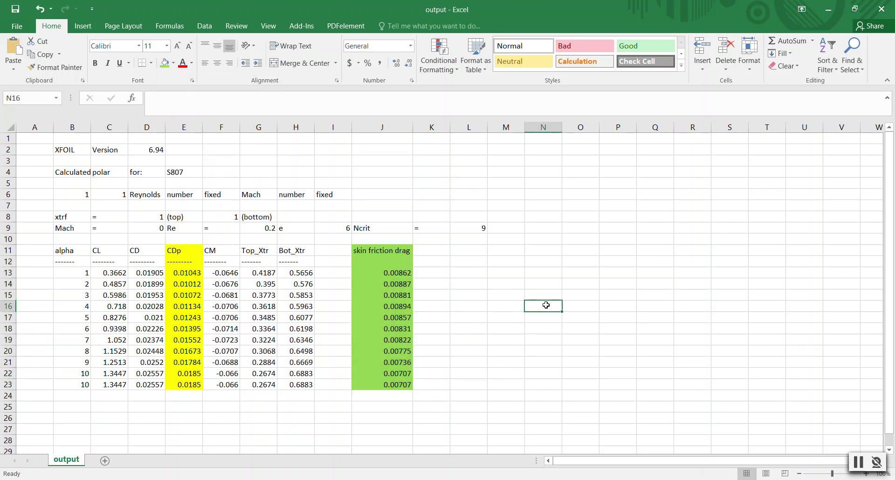
click(485, 248)
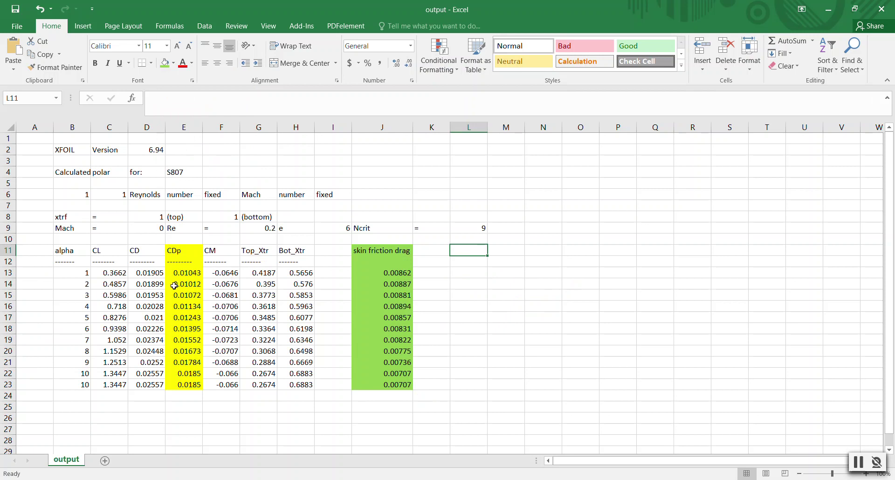
Step: Examine the alpha, CDp and CL columns of the polar table
drag(76, 273, 78, 384)
drag(184, 250, 186, 319)
drag(74, 272, 75, 351)
click(146, 250)
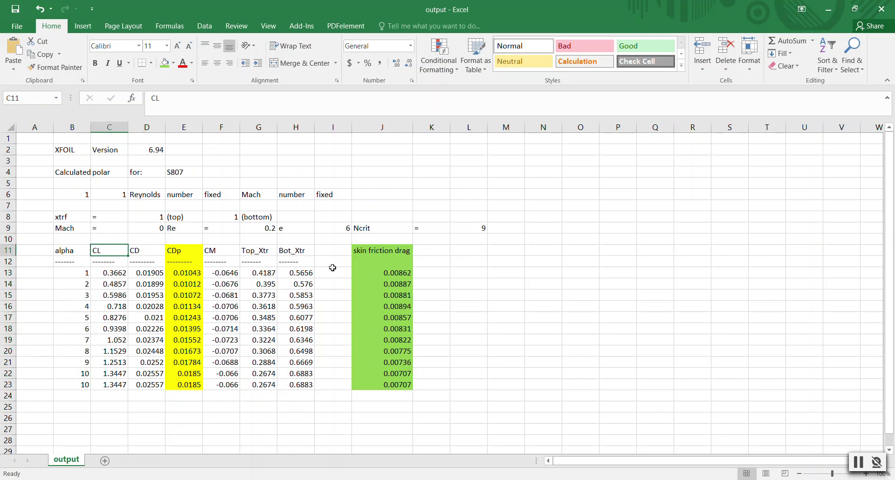
Step: Add an L/D column headed in I11, calculating =C13/D13 in I13 and filling it down to I23
click(337, 251)
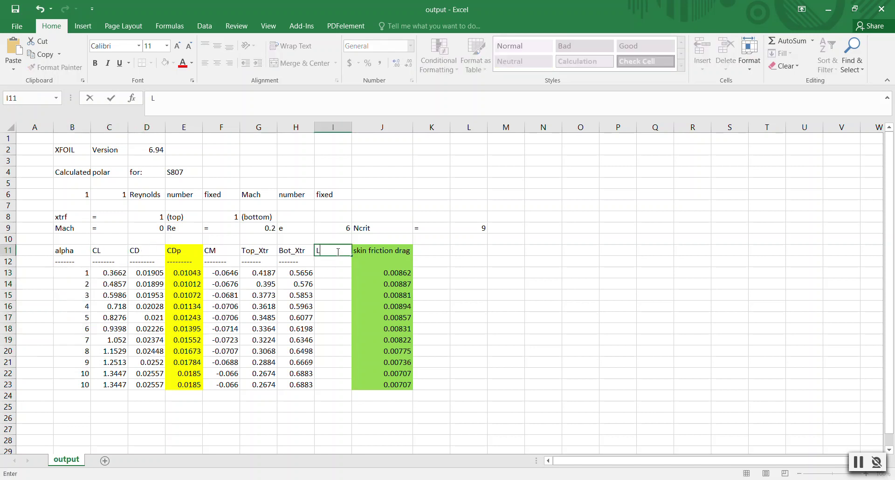
click(467, 270)
click(337, 273)
text(=)
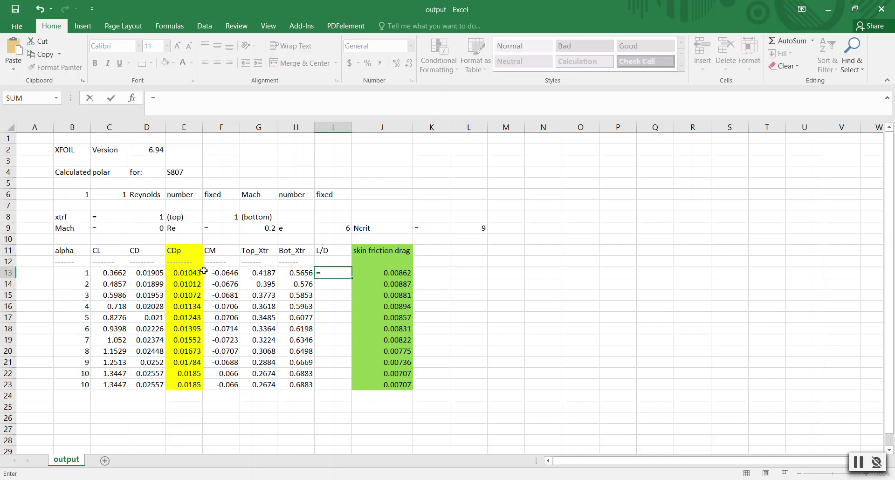
click(102, 273)
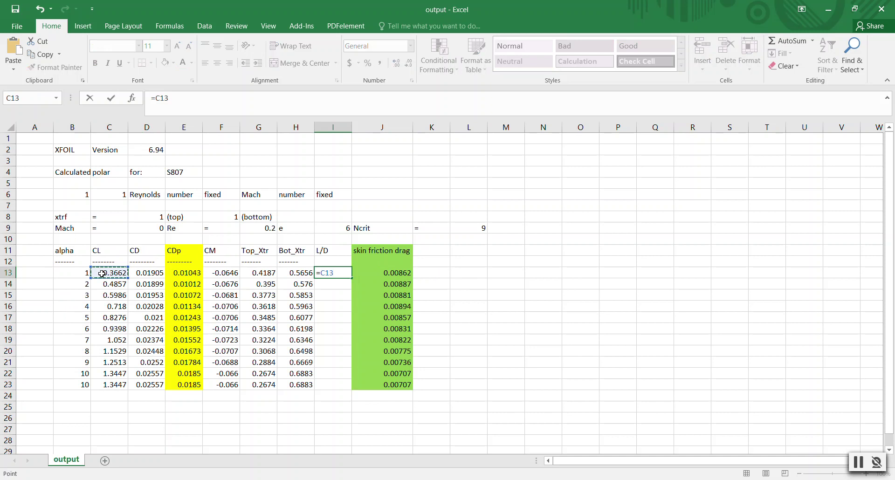
text(/)
click(141, 271)
key(Return)
click(343, 273)
drag(352, 277, 354, 387)
click(510, 342)
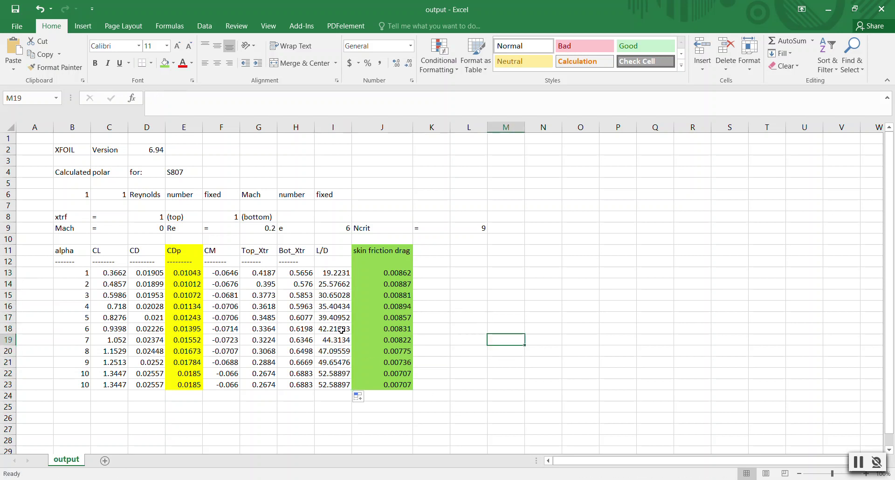
Step: Examine the L/D values at 10 degrees and the full first 10-degree row from alpha to skin friction drag
click(335, 387)
click(333, 375)
drag(82, 375, 391, 373)
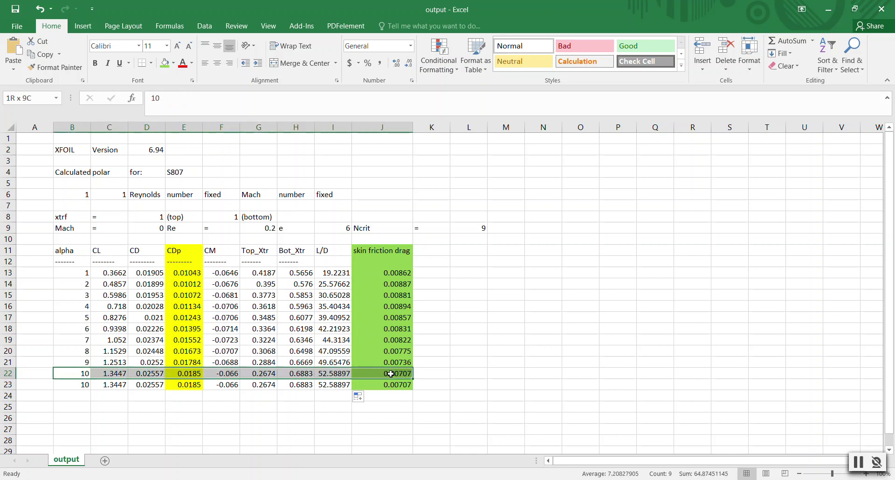
click(542, 384)
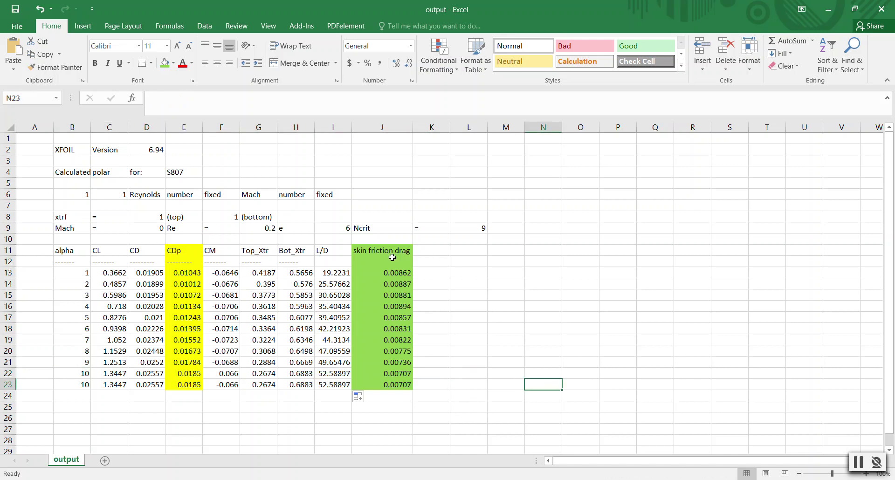